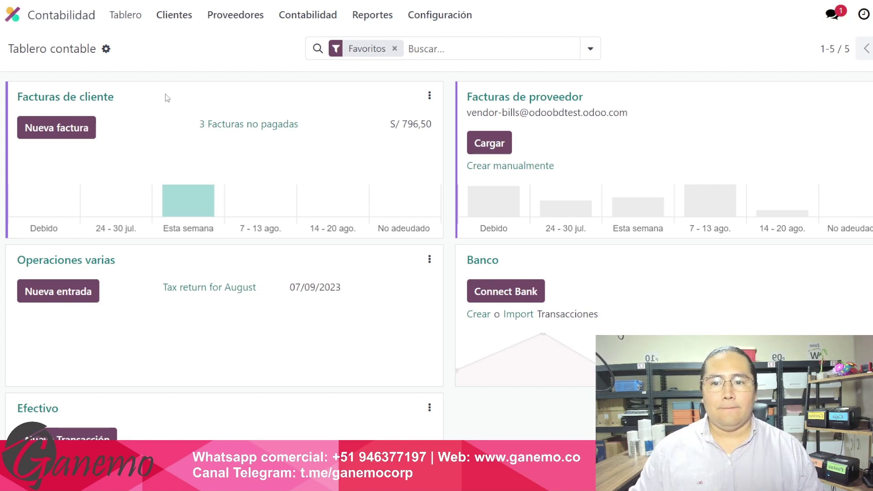
# Check the customer invoices list and the three unpaid invoices (S/ 796,50), then return to the apps home screen.
pyautogui.click(181, 26)
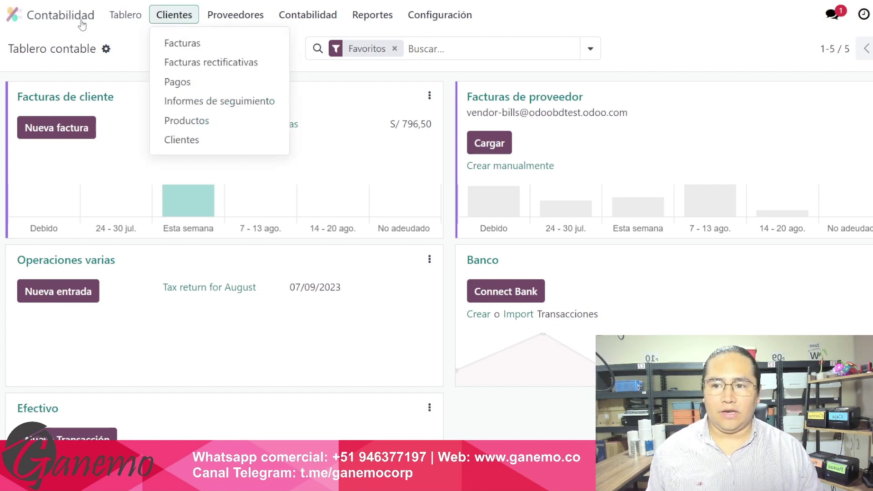
pyautogui.click(191, 44)
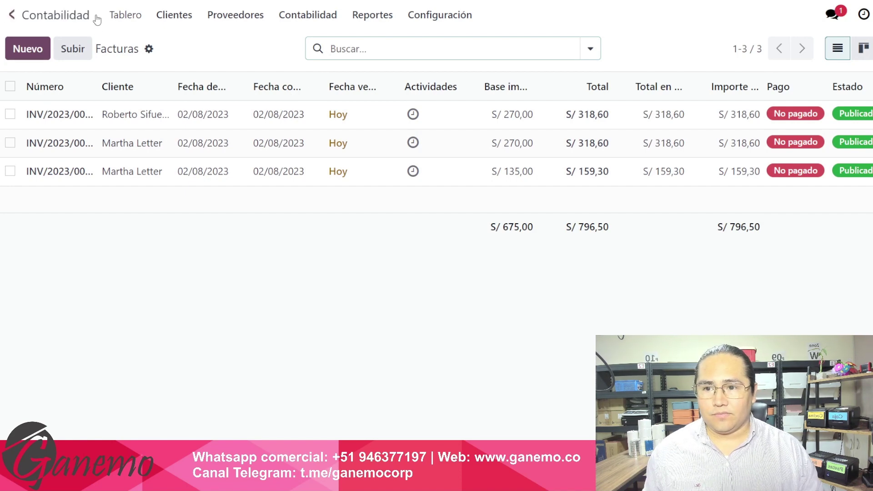
pyautogui.click(118, 19)
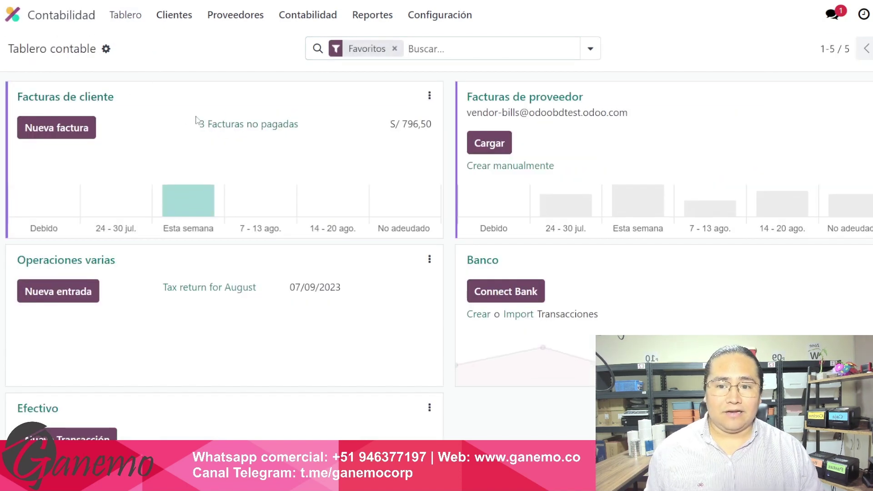
pyautogui.moveTo(197, 121); pyautogui.dragTo(336, 138)
pyautogui.click(386, 133)
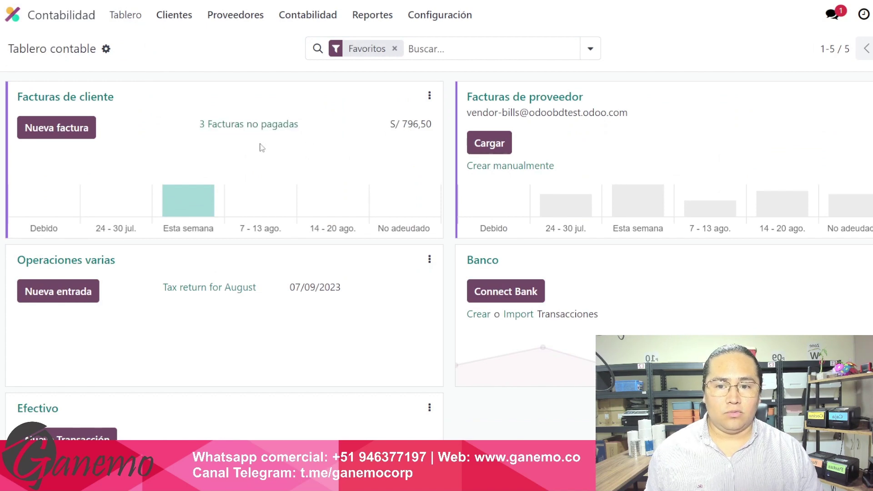
pyautogui.click(263, 129)
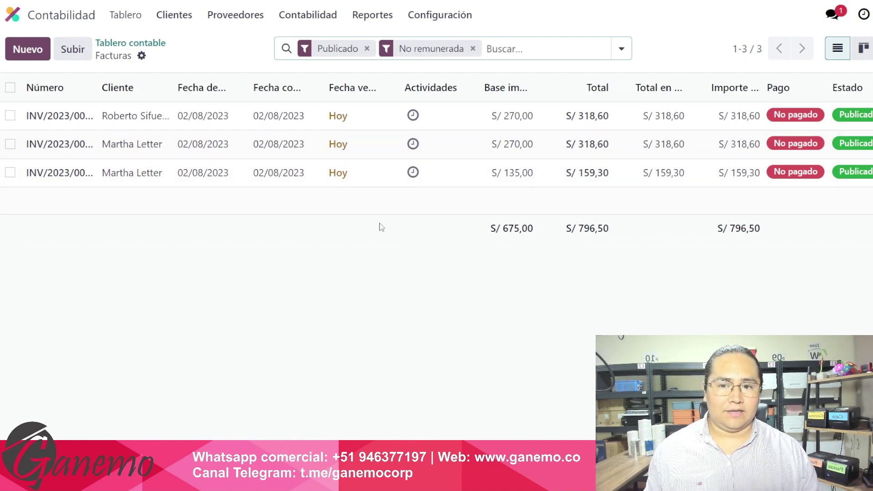
pyautogui.click(13, 15)
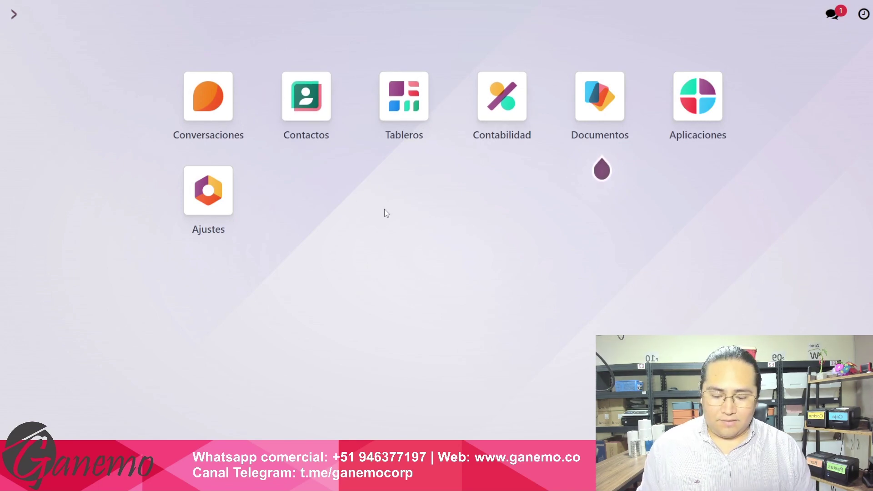
# Search '/factura' in the Ctrl+K command palette to reach the customer invoices list.
pyautogui.hotkey('ctrl', 'k')
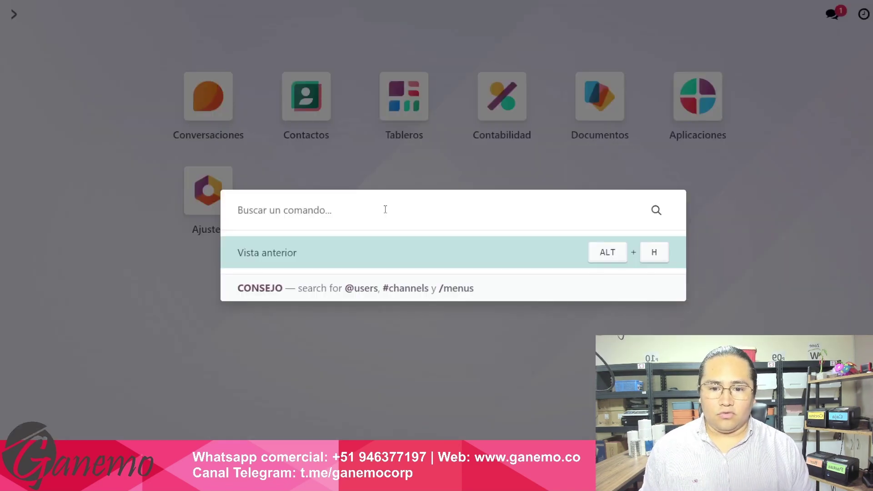
pyautogui.write('/')
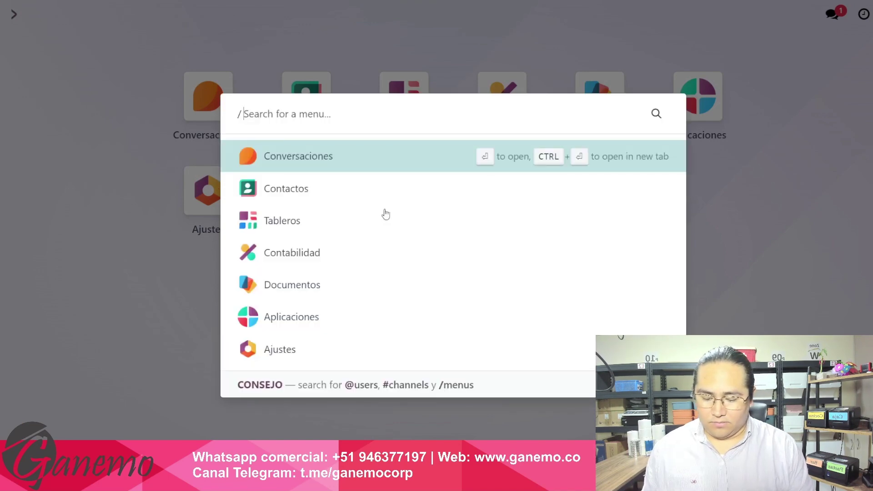
pyautogui.write('factura')
pyautogui.press('Escape')
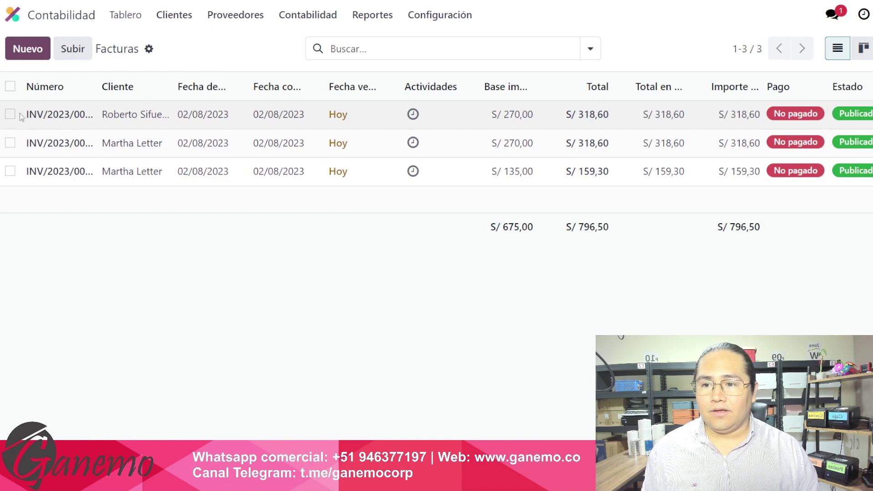
# Start a payment on invoice INV/2023/00003 using the Banco journal.
pyautogui.click(128, 114)
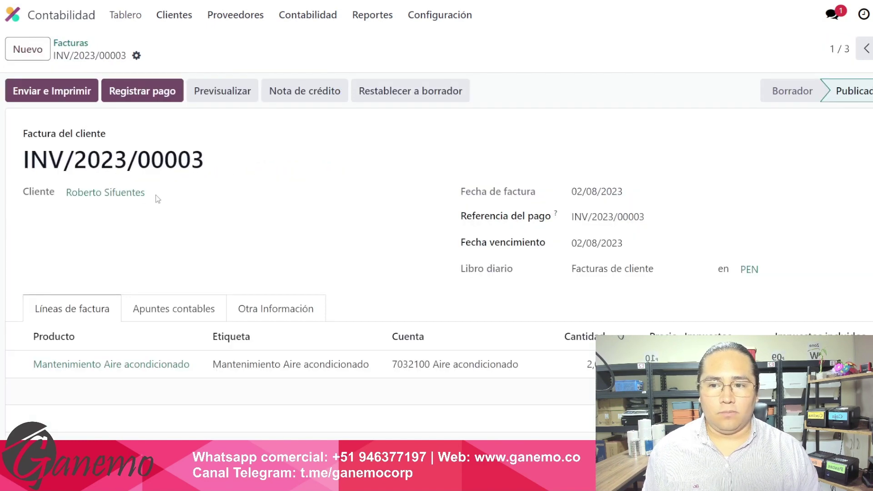
pyautogui.click(140, 101)
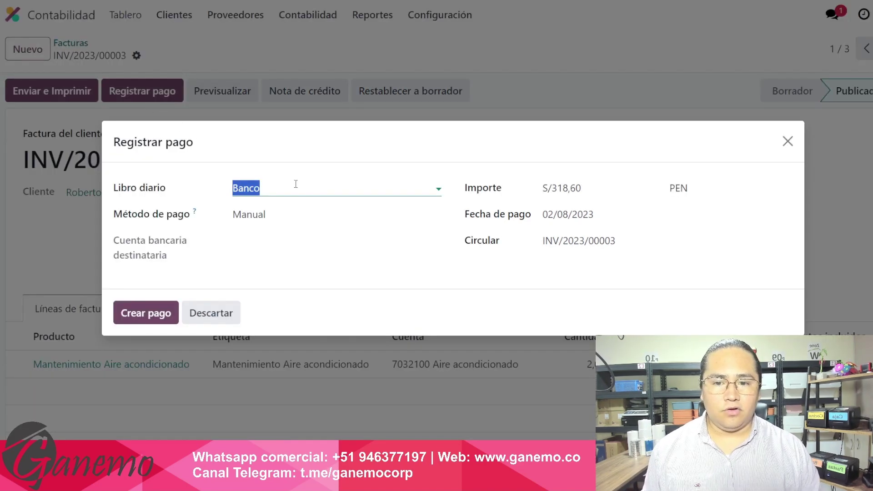
pyautogui.click(298, 186)
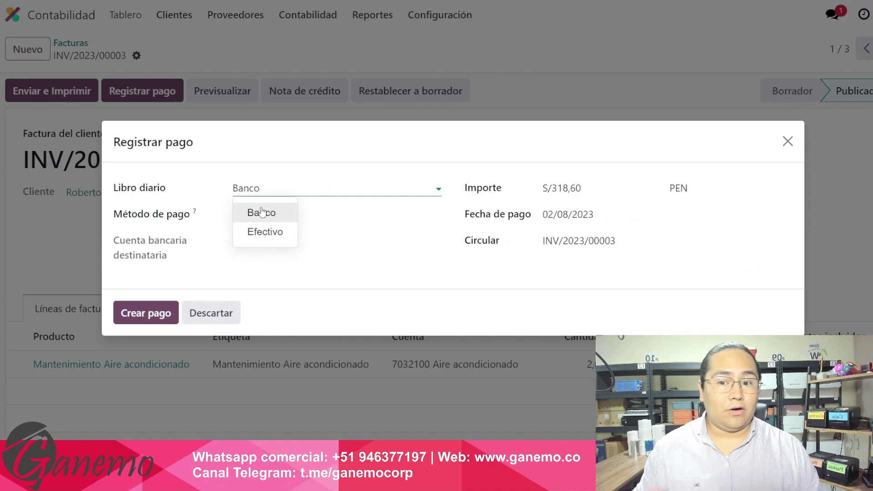
pyautogui.click(208, 180)
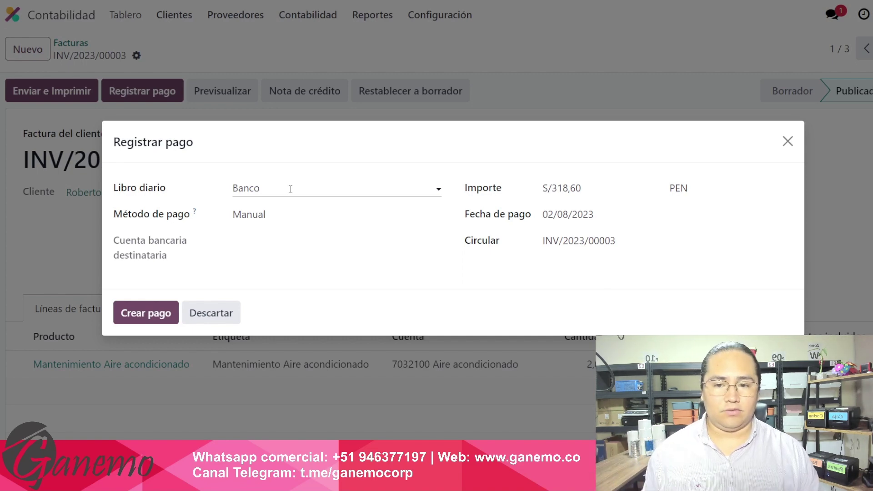
pyautogui.click(290, 189)
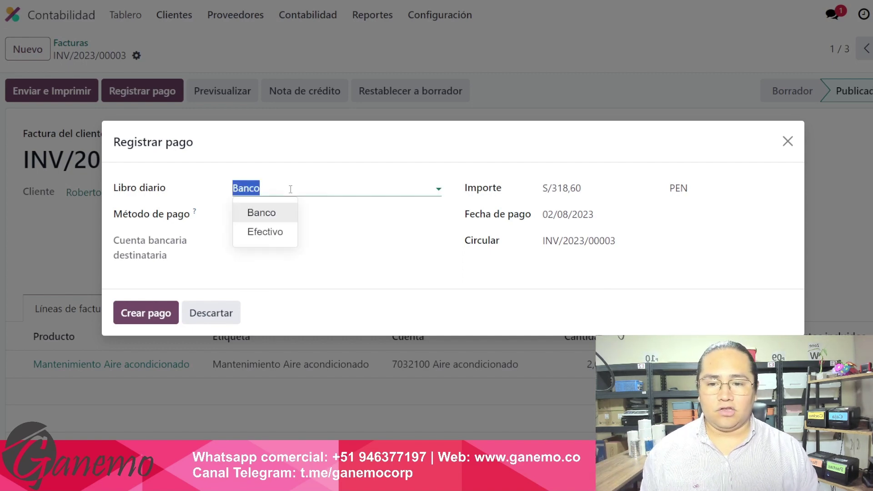
pyautogui.click(277, 216)
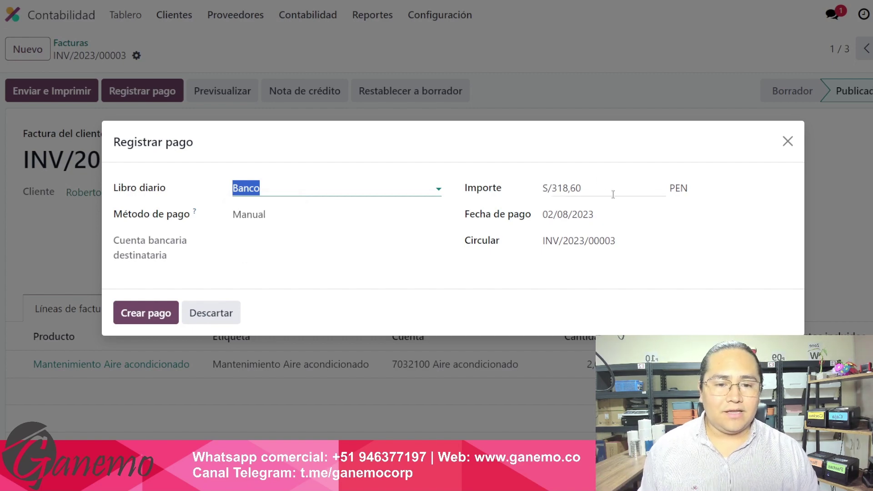
# Replace the 318,60 payment amount with 200, leaving S/ 118,60 owed.
pyautogui.moveTo(466, 188); pyautogui.dragTo(497, 201)
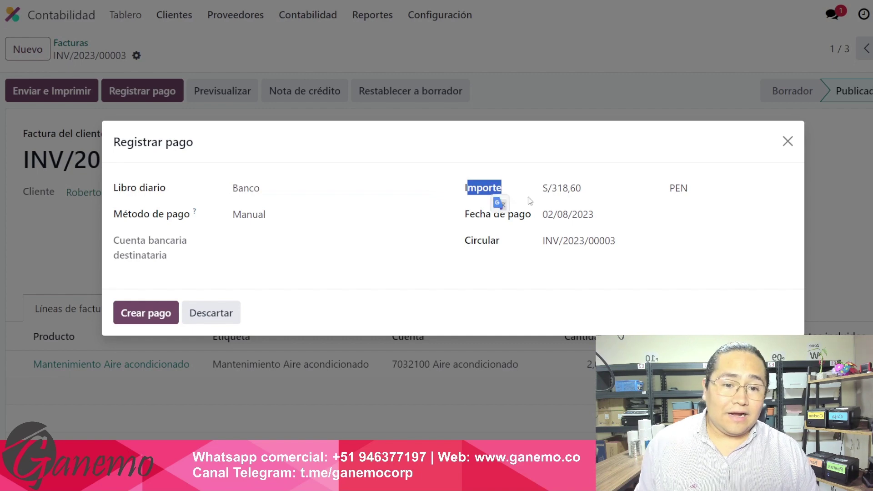
pyautogui.click(606, 189)
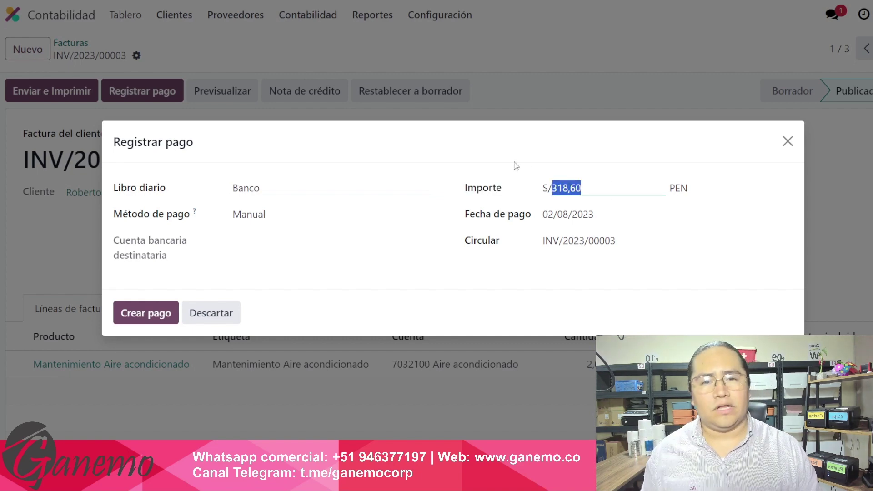
pyautogui.click(618, 185)
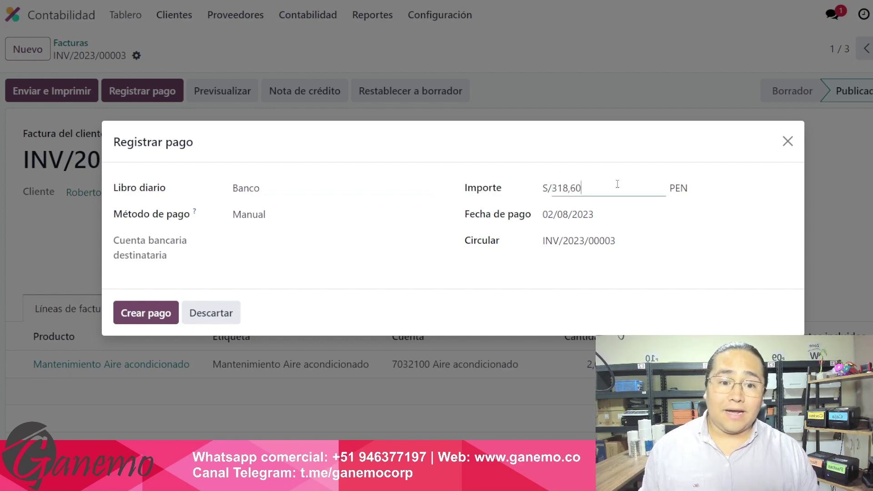
pyautogui.moveTo(614, 191); pyautogui.dragTo(545, 186)
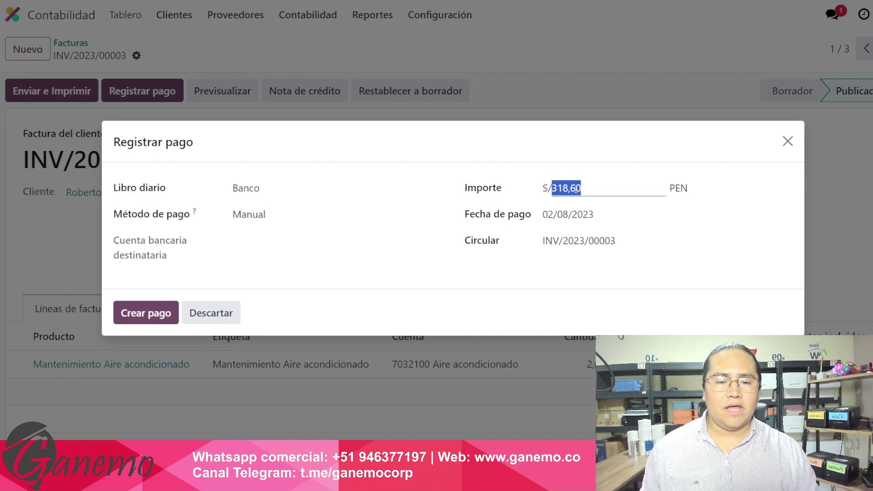
pyautogui.click(612, 185)
pyautogui.moveTo(612, 185); pyautogui.dragTo(539, 184)
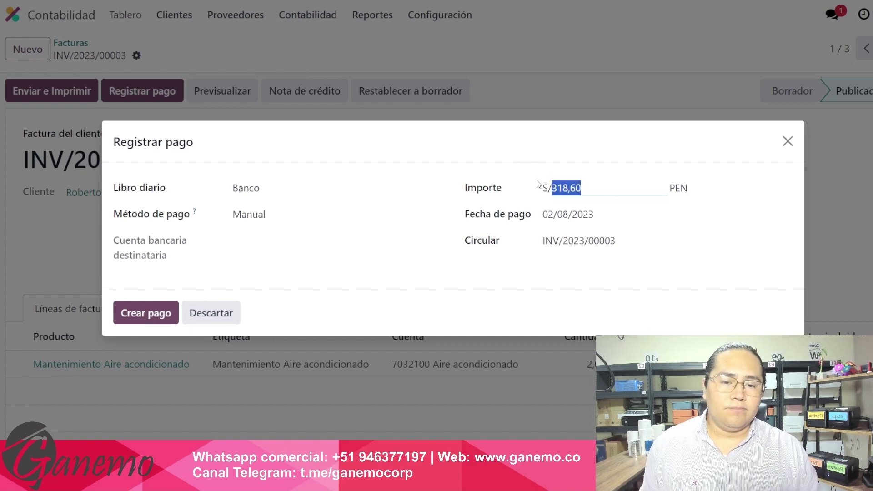
pyautogui.click(598, 189)
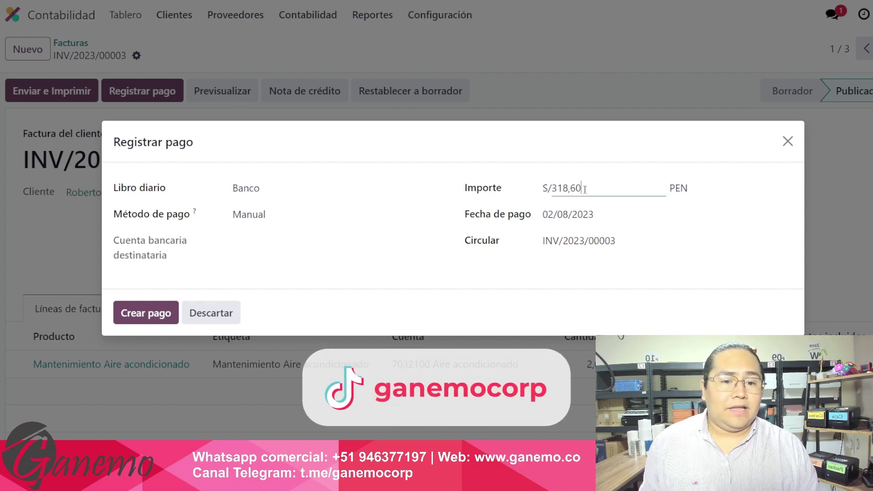
pyautogui.moveTo(598, 189); pyautogui.dragTo(543, 187)
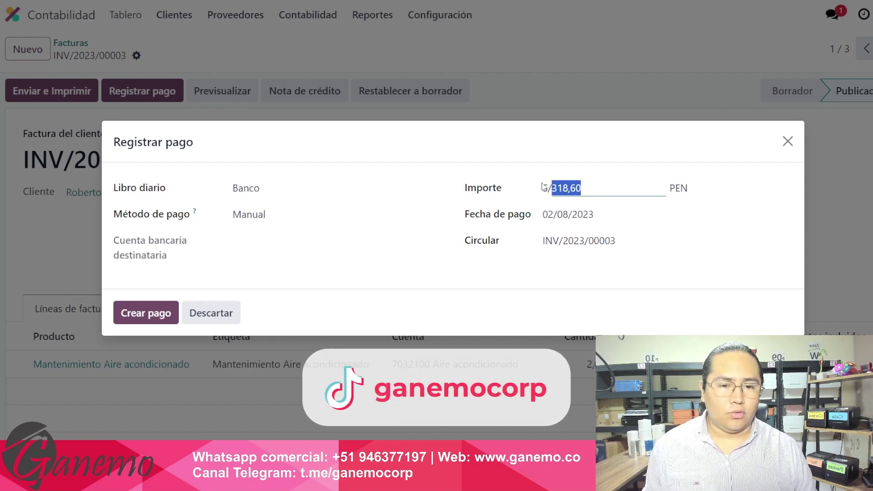
pyautogui.write('200')
pyautogui.press('Tab')
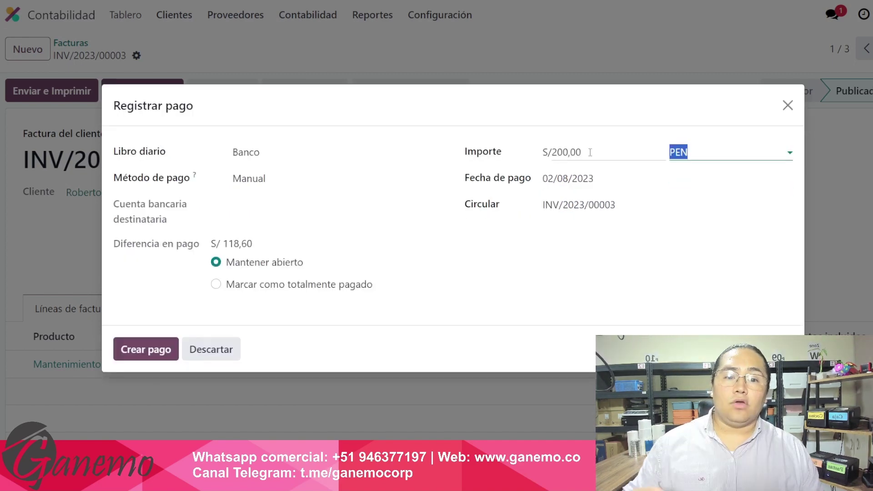
# Re-enter the payment amount as 200, checking the S/ 118,60 payment difference.
pyautogui.hotkey('shift', 'Tab')
pyautogui.click(531, 140)
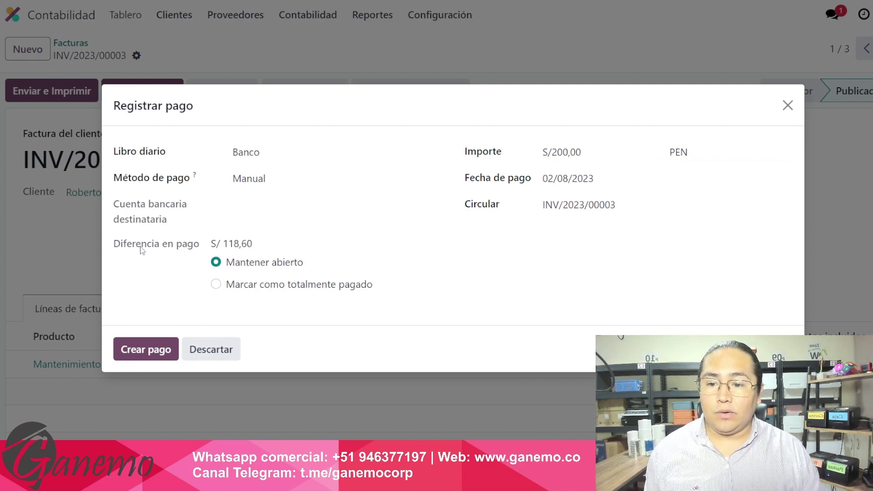
pyautogui.moveTo(114, 246); pyautogui.dragTo(253, 245)
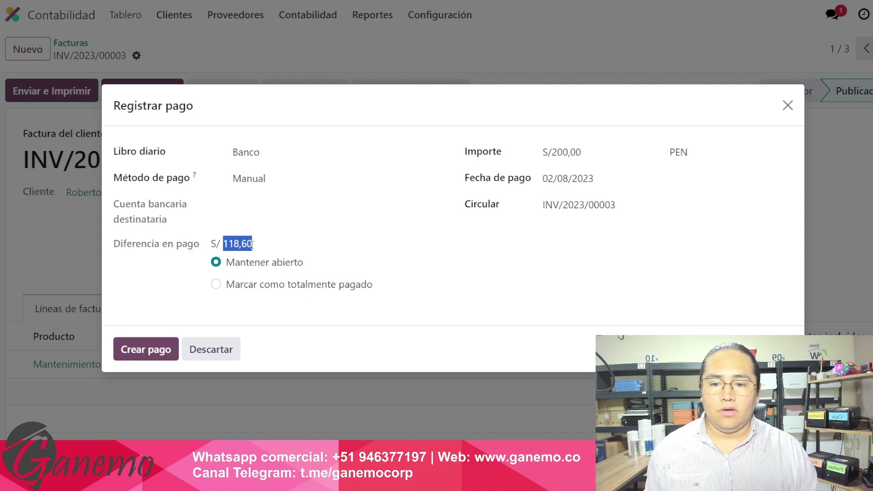
pyautogui.click(258, 246)
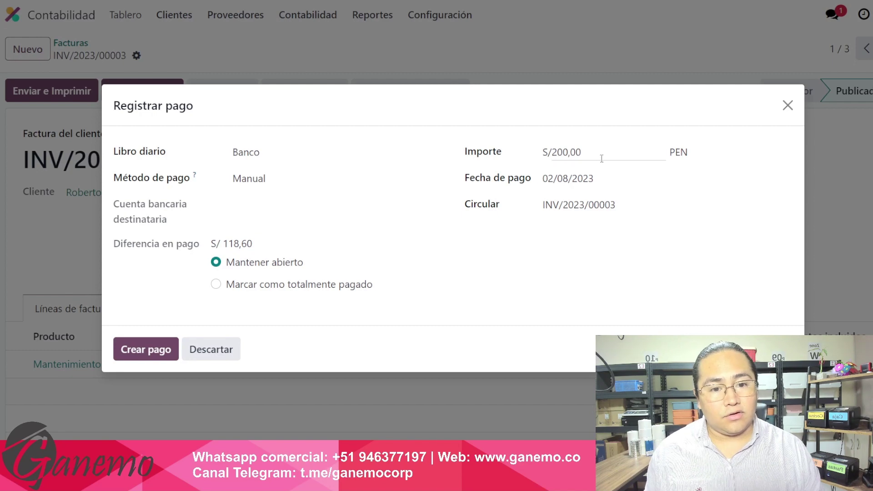
pyautogui.moveTo(602, 157); pyautogui.dragTo(544, 147)
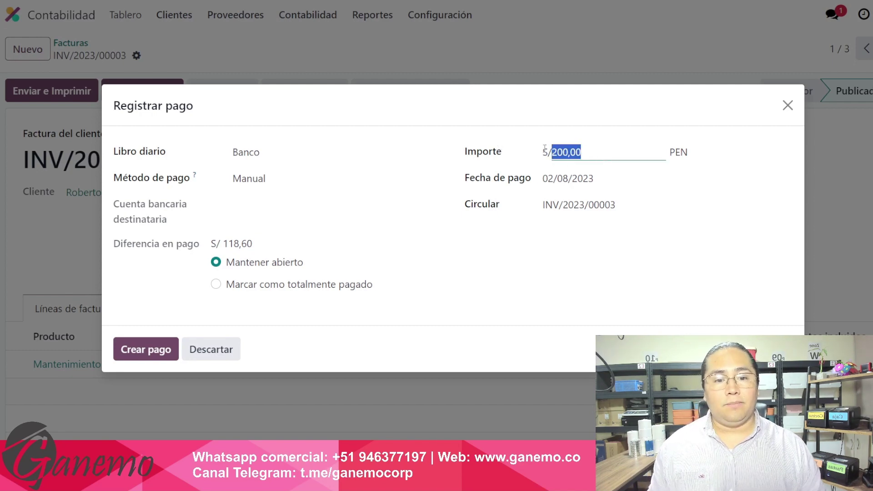
pyautogui.click(564, 179)
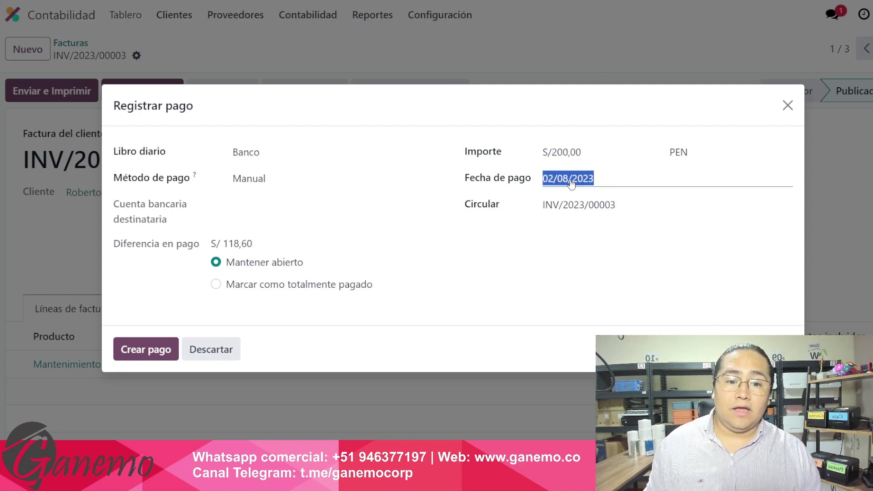
pyautogui.click(410, 122)
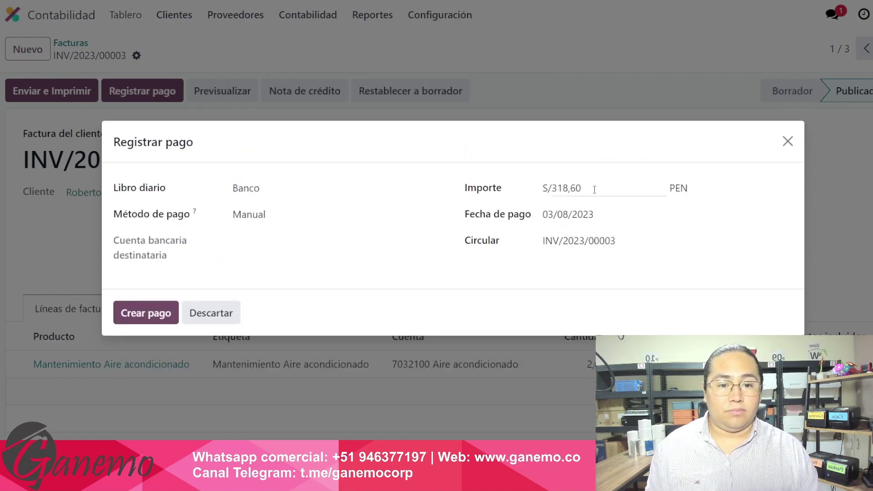
pyautogui.moveTo(595, 188); pyautogui.dragTo(511, 187)
pyautogui.write('200')
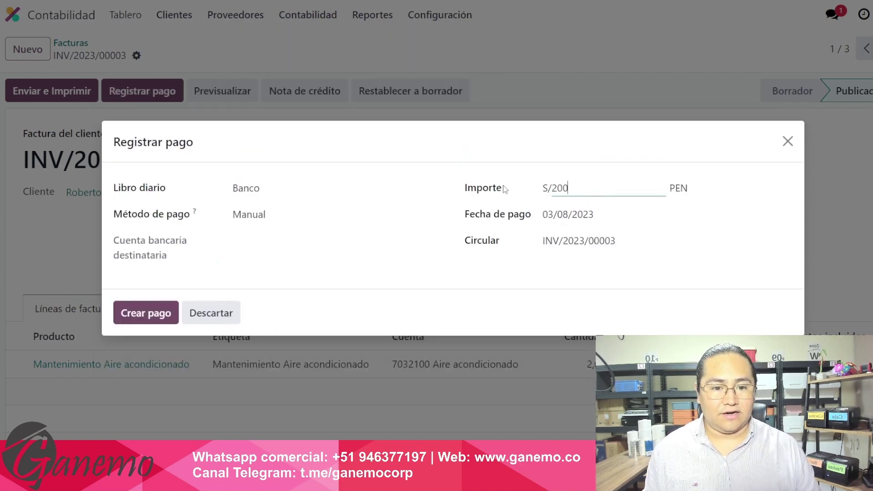
pyautogui.press('Tab')
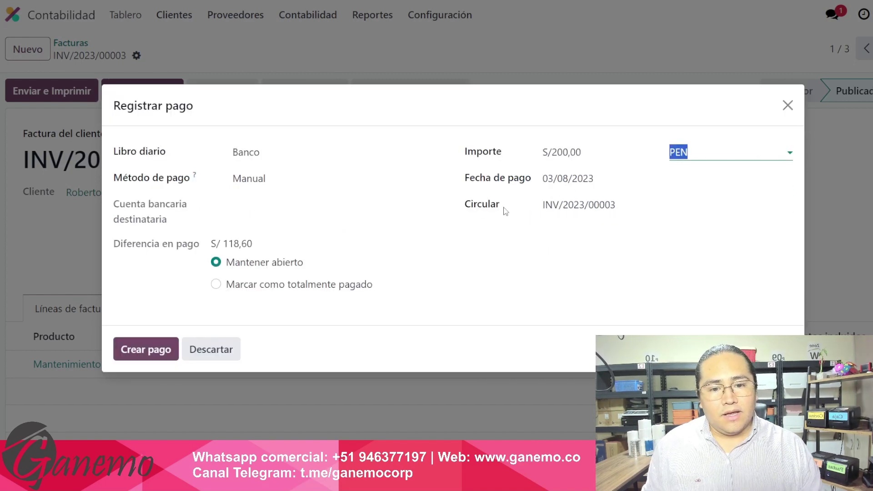
# Set the payment date to 02/08/2023, keeping the amount at S/200,00.
pyautogui.click(573, 180)
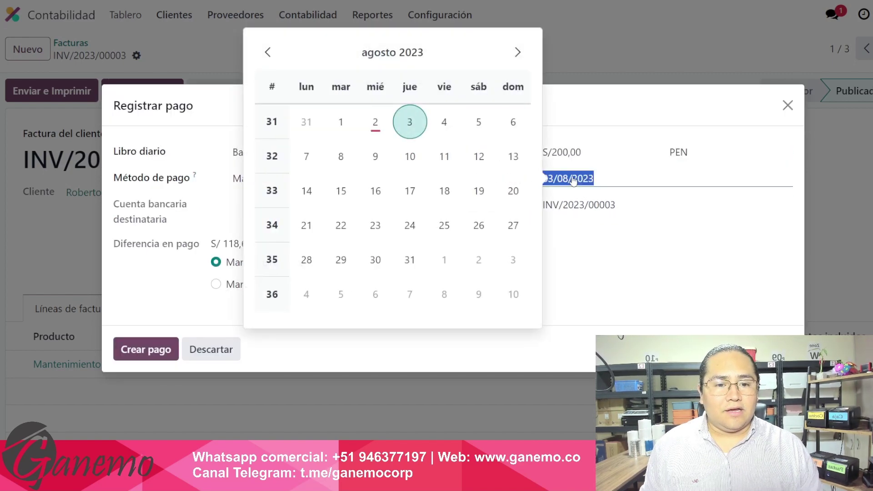
pyautogui.click(379, 127)
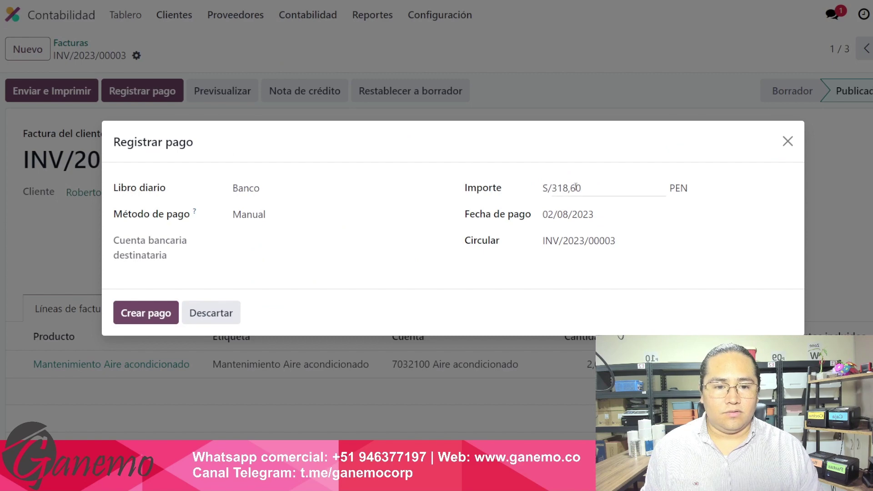
pyautogui.click(494, 177)
pyautogui.write('3')
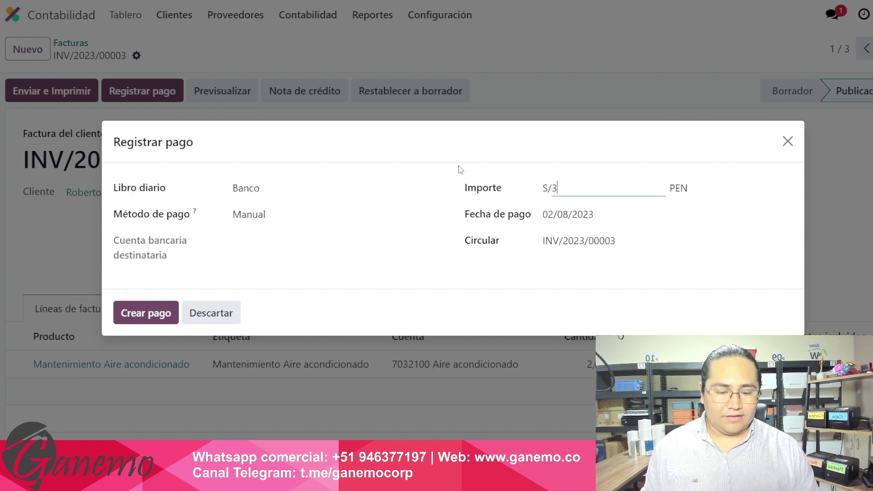
pyautogui.write('200')
pyautogui.press('Tab')
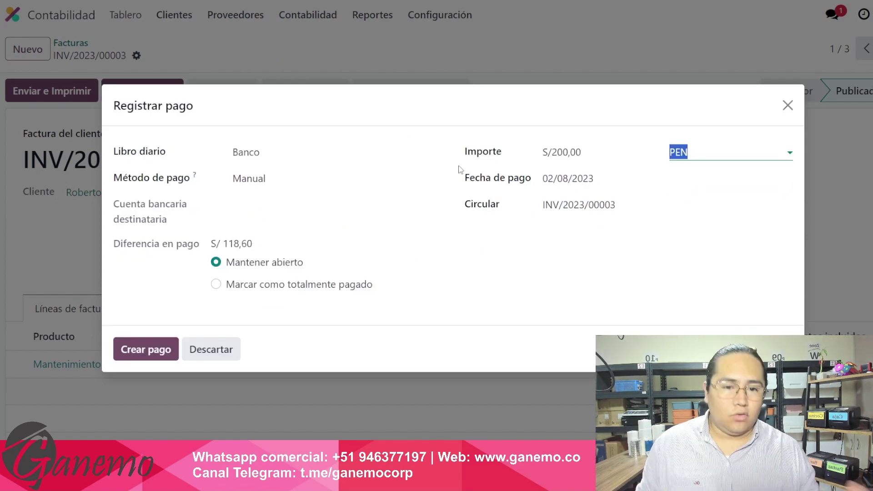
pyautogui.click(634, 203)
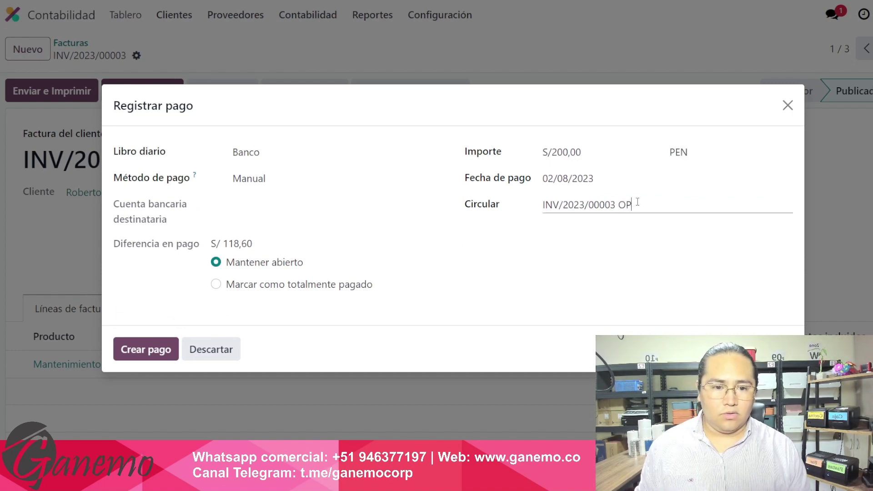
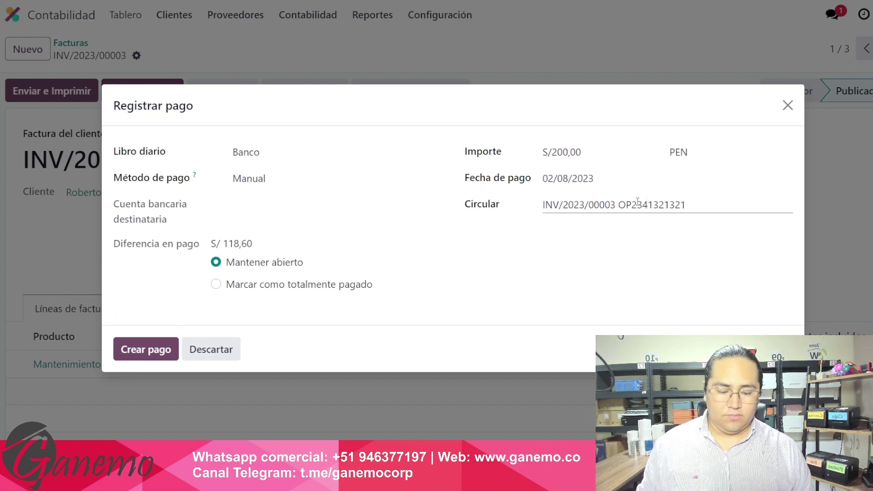
pyautogui.hotkey('shift', 'Left')
pyautogui.hotkey('shift', 'Left')
pyautogui.hotkey('shift', 'Left')
pyautogui.hotkey('shift', 'Left')
pyautogui.hotkey('shift', 'Left')
pyautogui.hotkey('shift', 'Left')
pyautogui.hotkey('shift', 'Left')
pyautogui.hotkey('shift', 'Left')
pyautogui.hotkey('shift', 'Left')
pyautogui.hotkey('shift', 'Left')
pyautogui.hotkey('shift', 'Left')
pyautogui.hotkey('shift', 'Left')
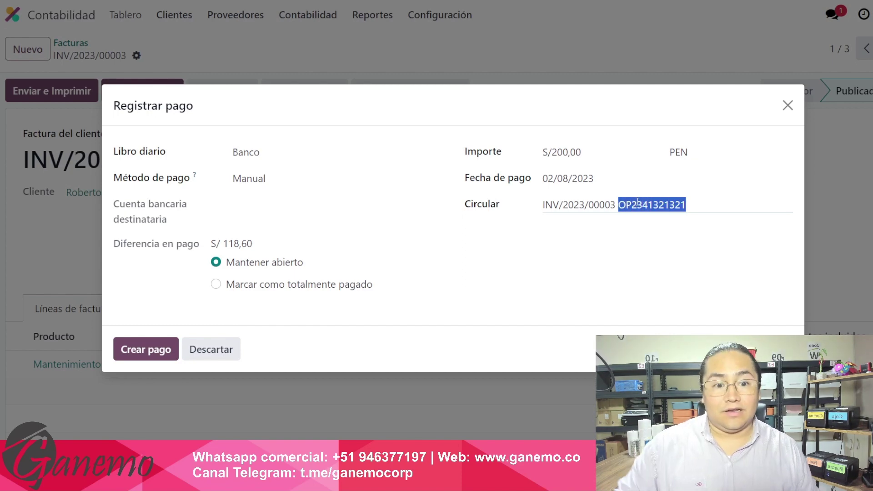
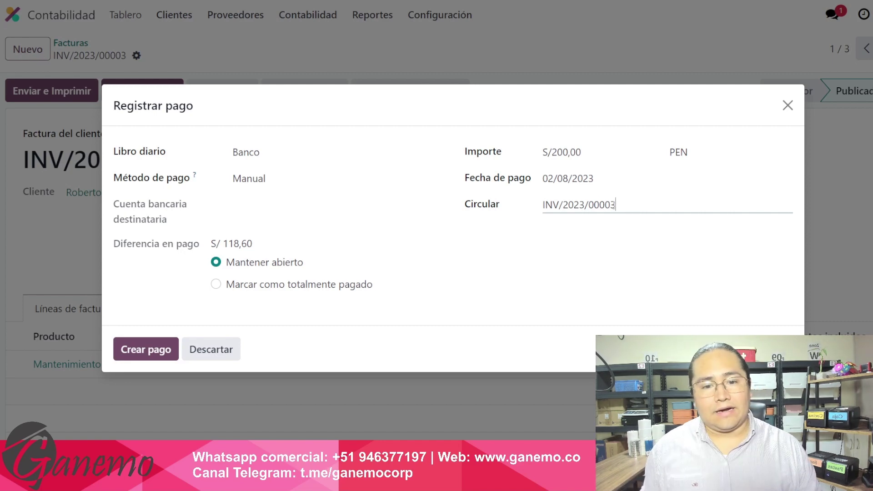
pyautogui.moveTo(639, 207); pyautogui.dragTo(549, 206)
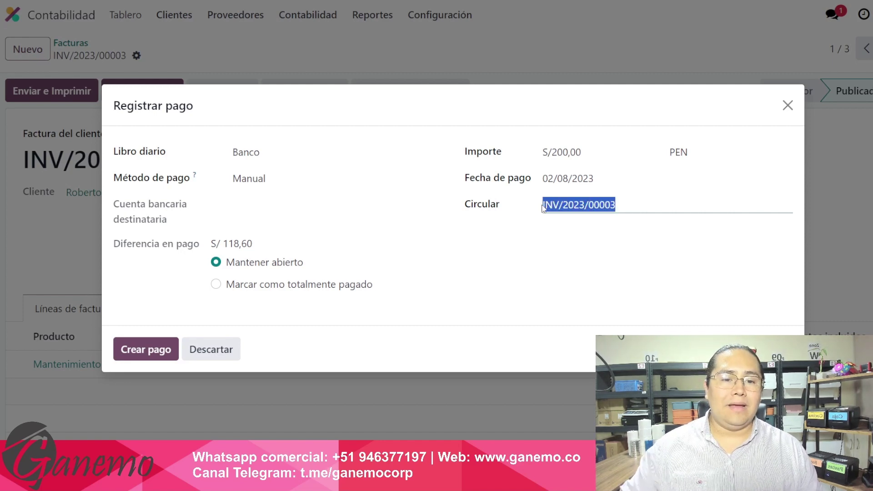
pyautogui.click(560, 203)
pyautogui.moveTo(630, 204); pyautogui.dragTo(535, 205)
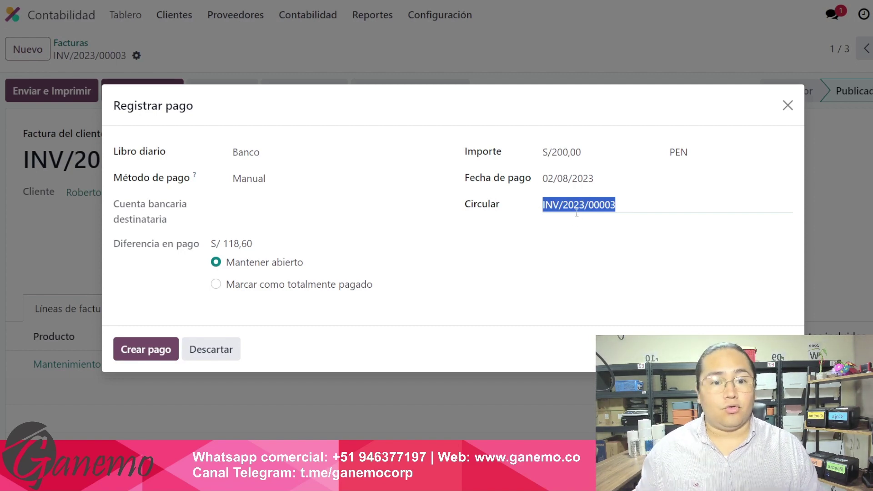
pyautogui.click(586, 210)
pyautogui.moveTo(610, 200); pyautogui.dragTo(460, 203)
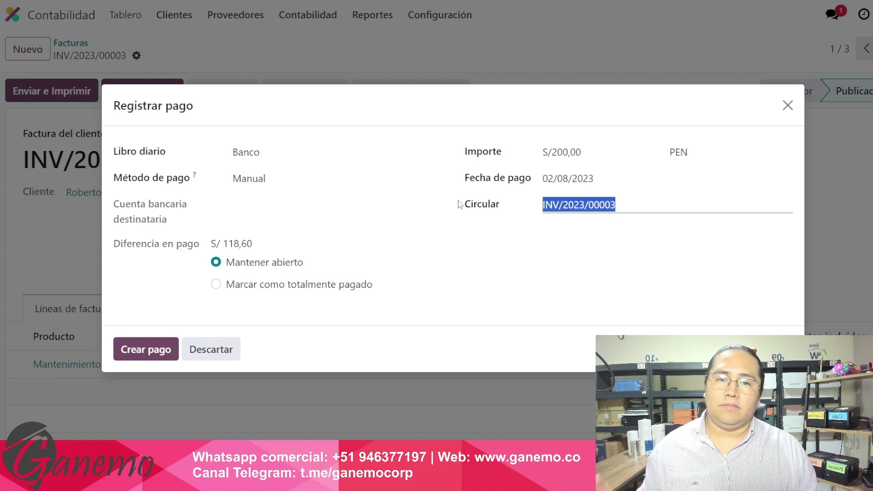
pyautogui.click(535, 236)
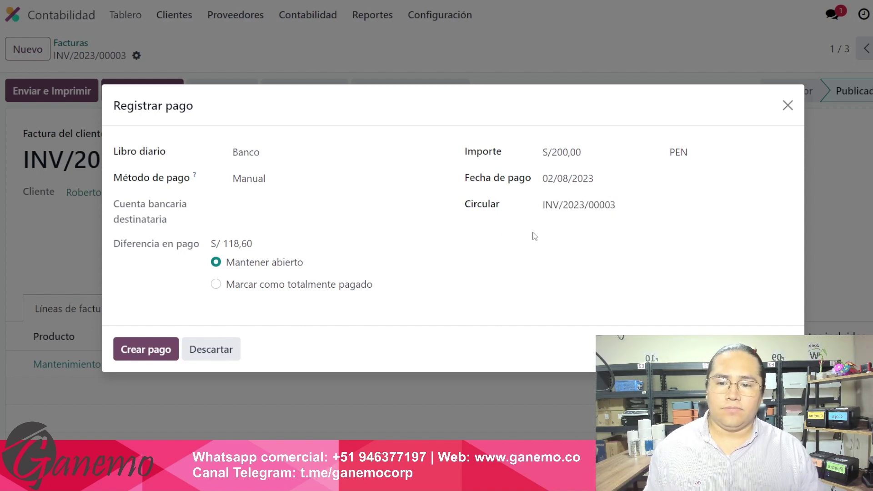
# Create the S/ 200,00 payment and verify INV/2023/00003 shows S/ 118,60 still owed.
pyautogui.click(150, 356)
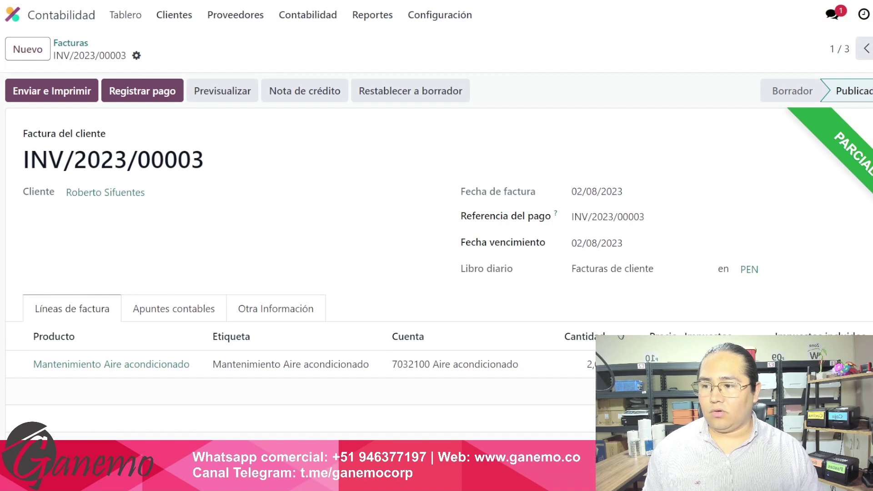
pyautogui.scroll(-5, 837, 194)
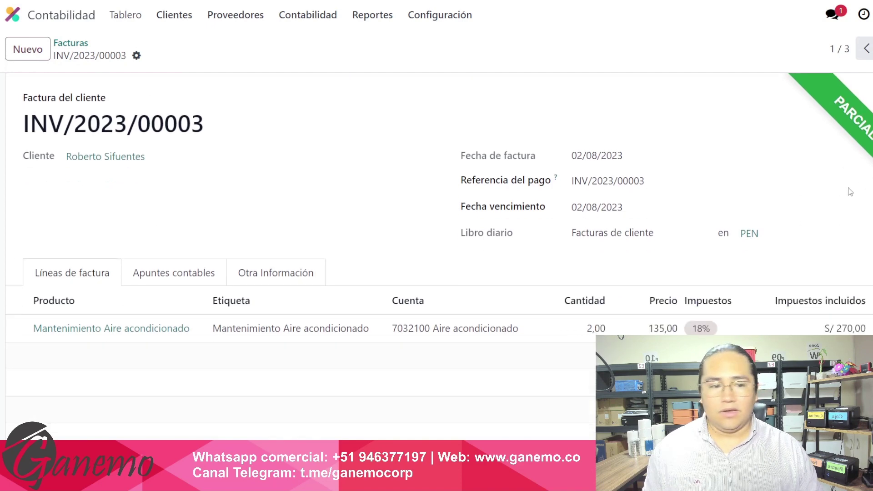
pyautogui.scroll(-1, 833, 244)
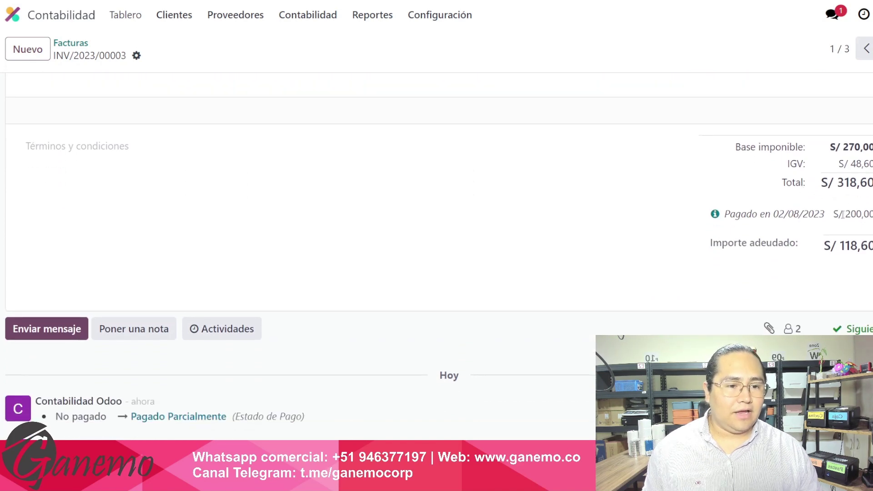
pyautogui.moveTo(845, 214); pyautogui.dragTo(866, 215)
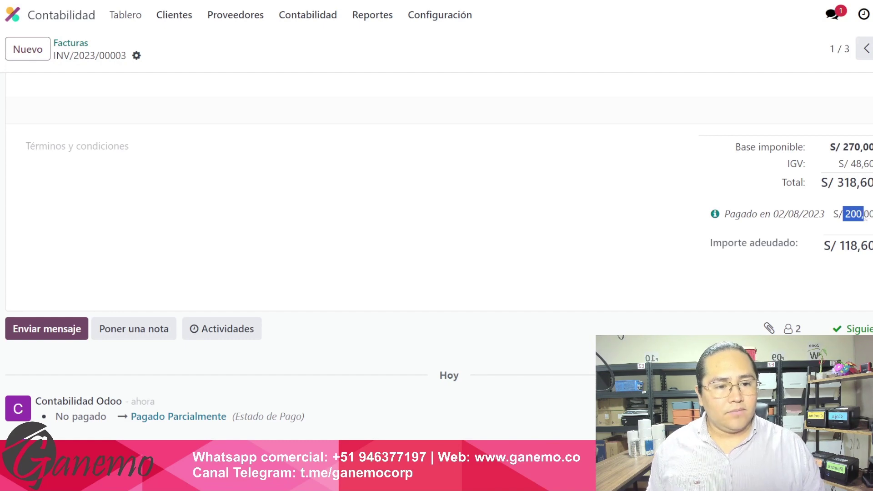
pyautogui.click(860, 218)
pyautogui.moveTo(841, 247); pyautogui.dragTo(869, 250)
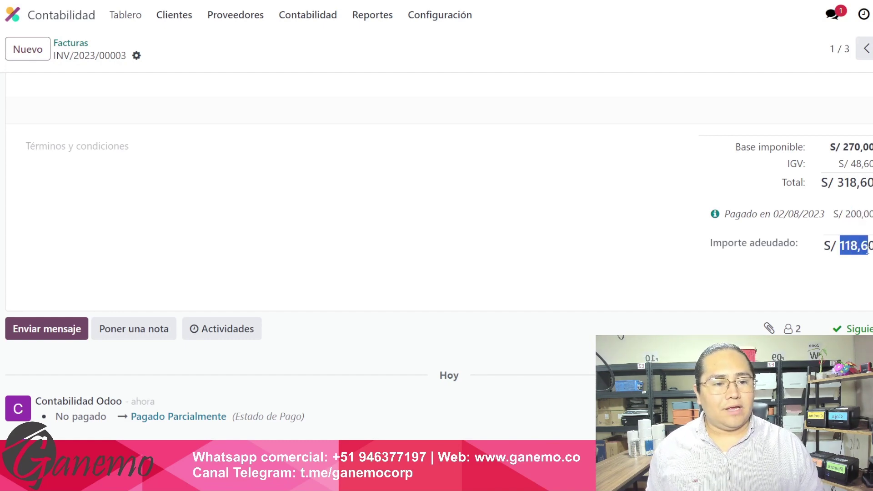
pyautogui.click(859, 250)
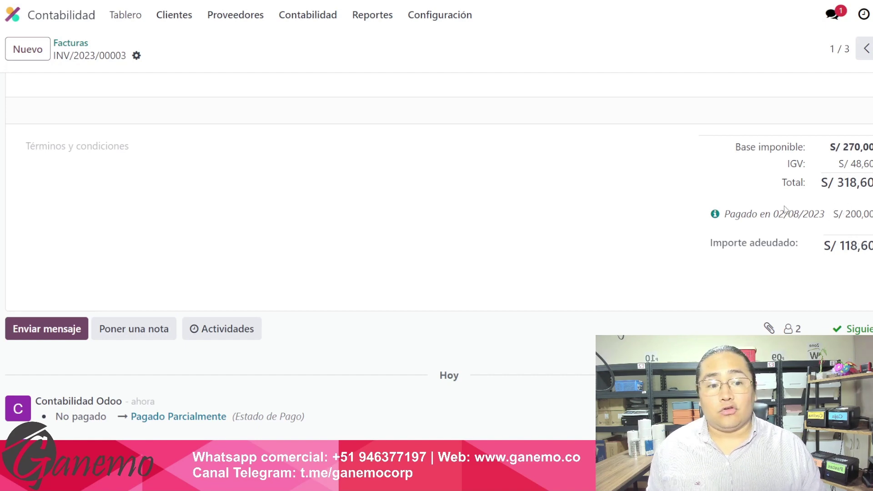
pyautogui.moveTo(759, 214); pyautogui.dragTo(841, 223)
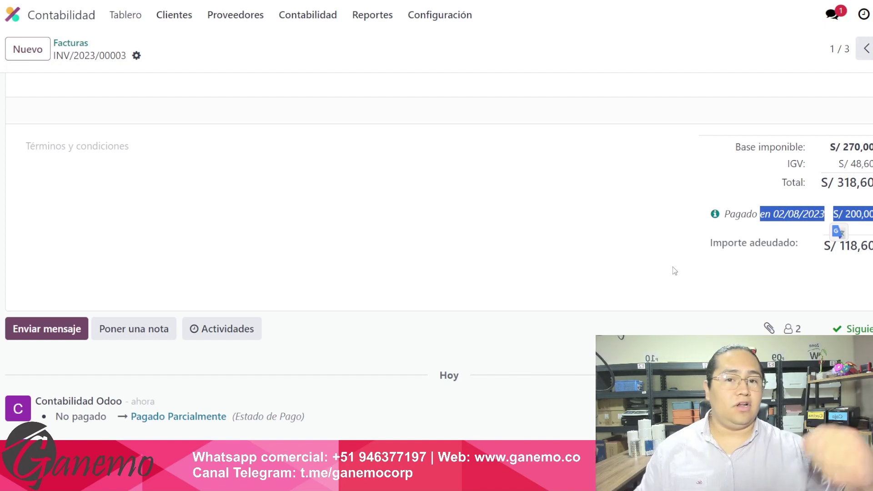
pyautogui.click(693, 264)
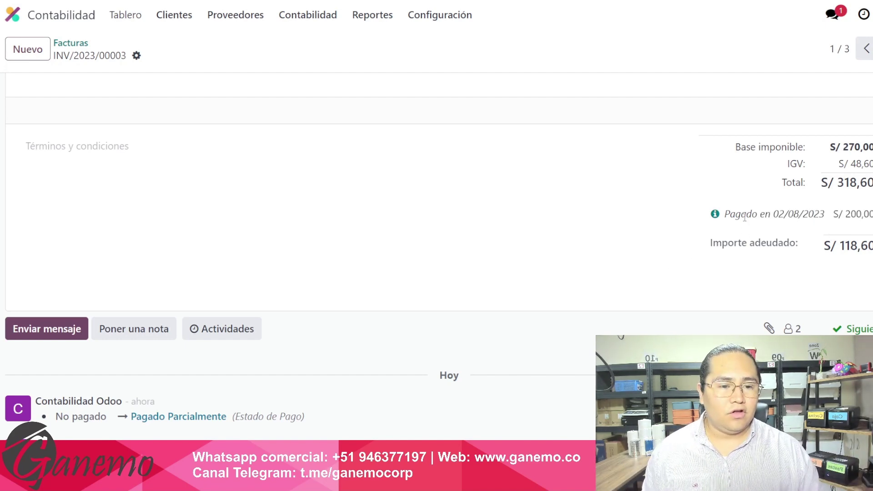
pyautogui.moveTo(744, 218); pyautogui.dragTo(804, 216)
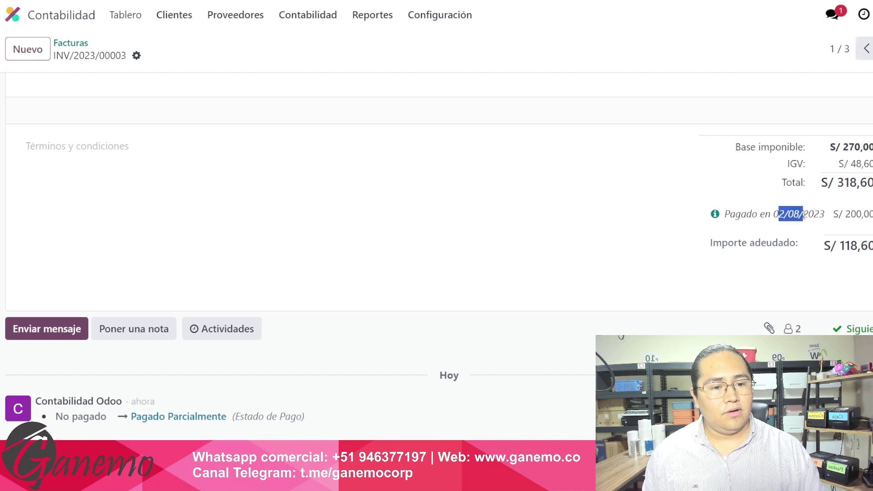
pyautogui.click(808, 217)
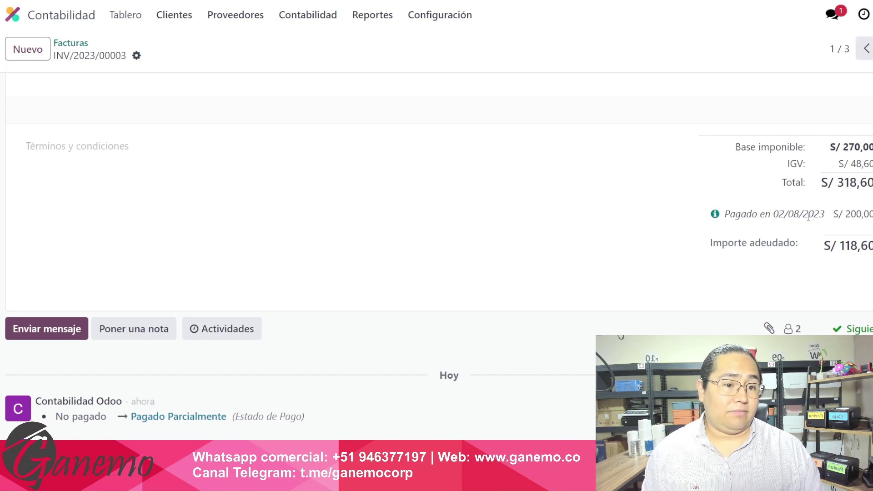
# Inspect the payment's journal entry PBNK1/2023/00001 in the Banco (Manual) journal.
pyautogui.click(715, 216)
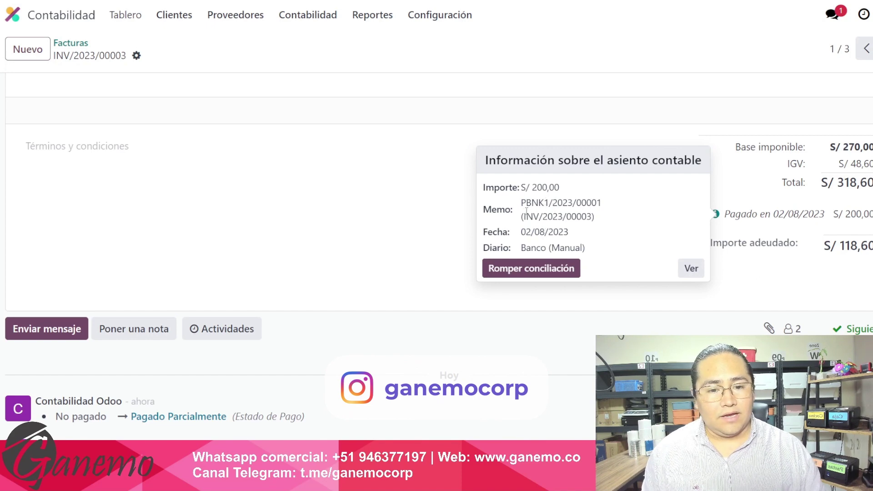
pyautogui.moveTo(526, 248); pyautogui.dragTo(571, 247)
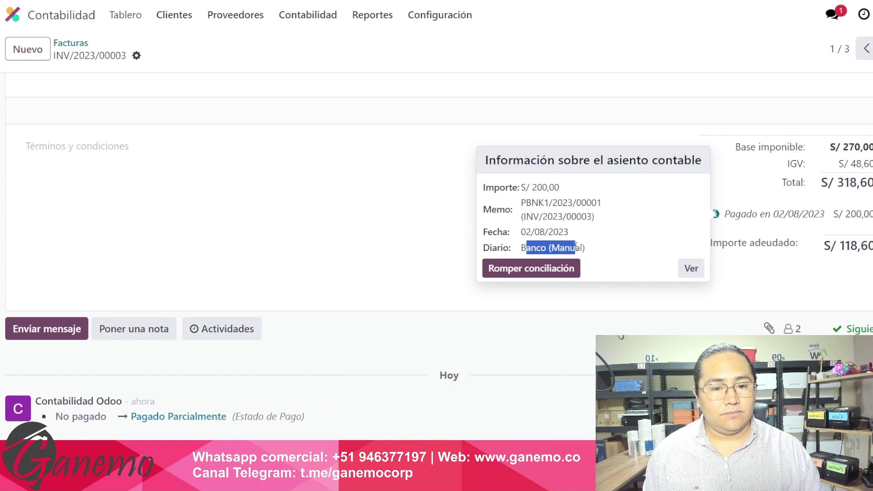
pyautogui.moveTo(521, 203); pyautogui.dragTo(585, 205)
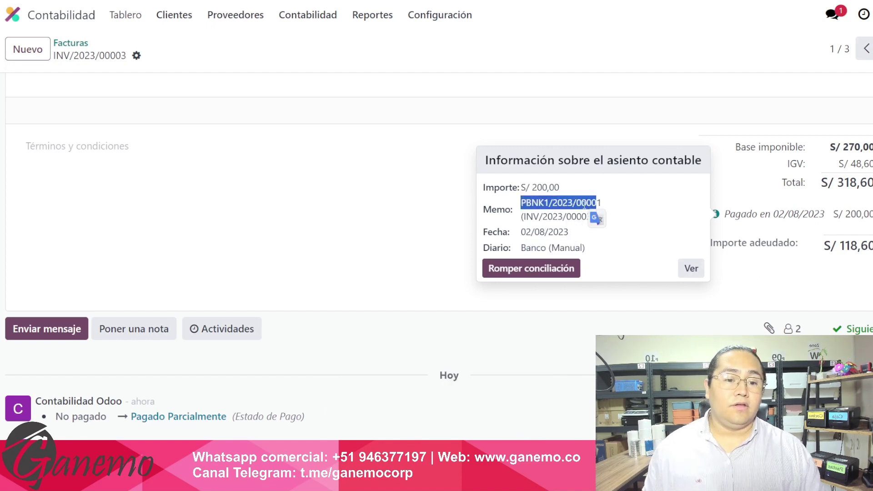
pyautogui.click(389, 223)
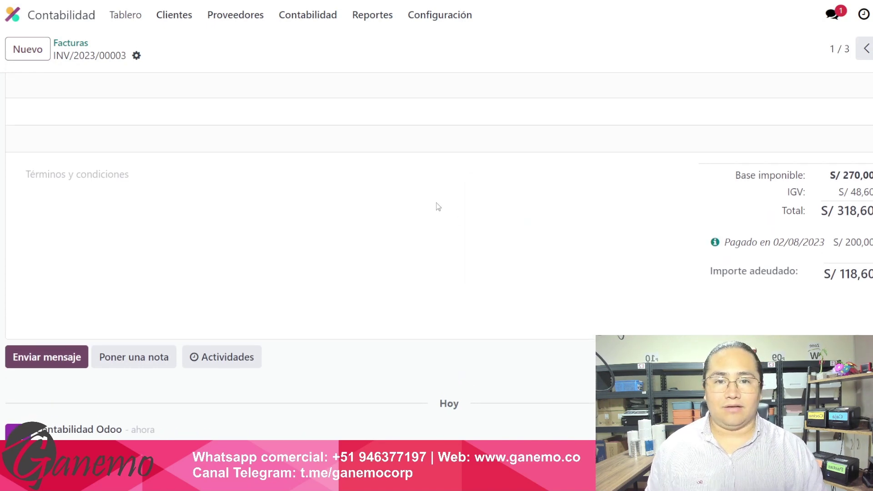
# Return to the customer invoices list, where INV/2023/00003 shows S/ 118,60 due.
pyautogui.scroll(2, 437, 204)
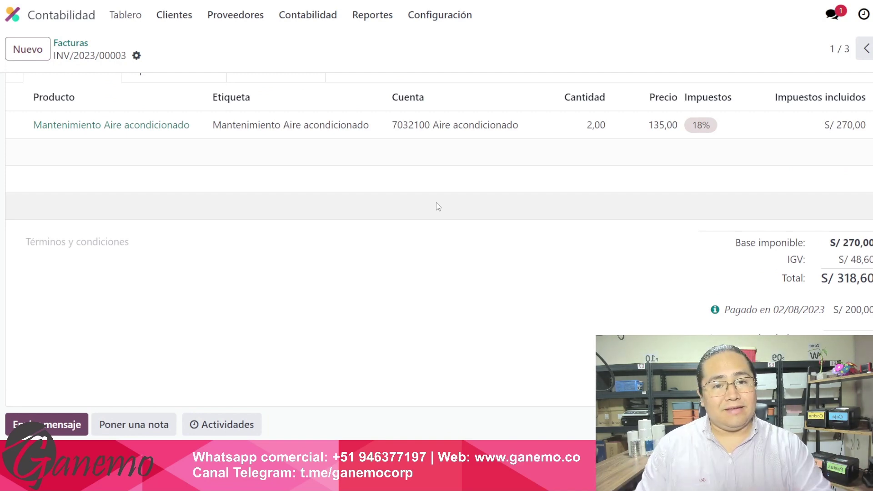
pyautogui.scroll(5, 204, 60)
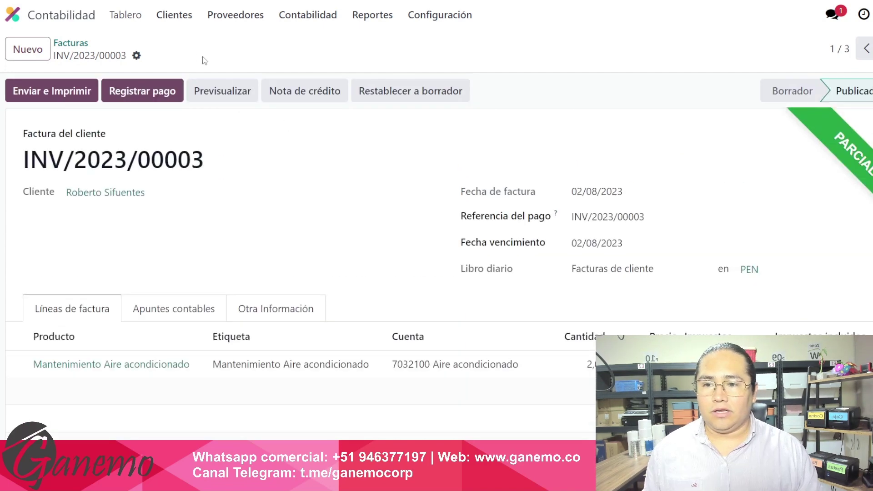
pyautogui.click(85, 43)
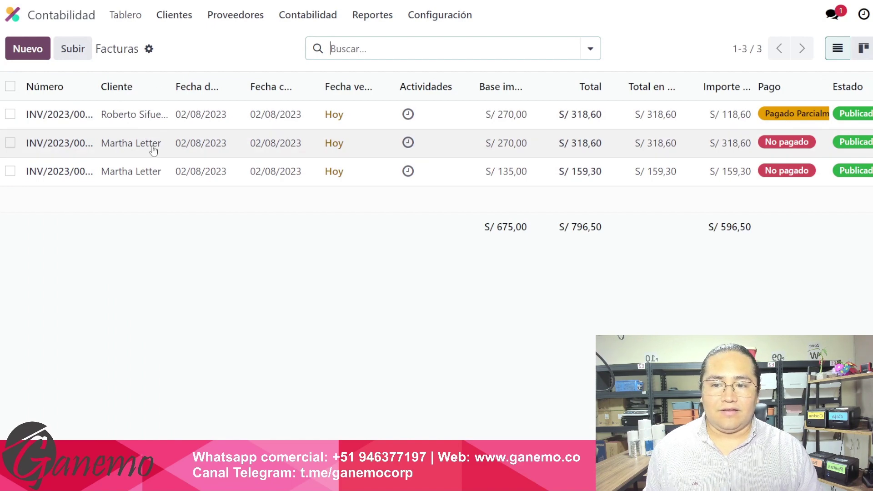
# Start a payment for invoice INV/2023/00002 with the amount changed to 100.
pyautogui.click(10, 143)
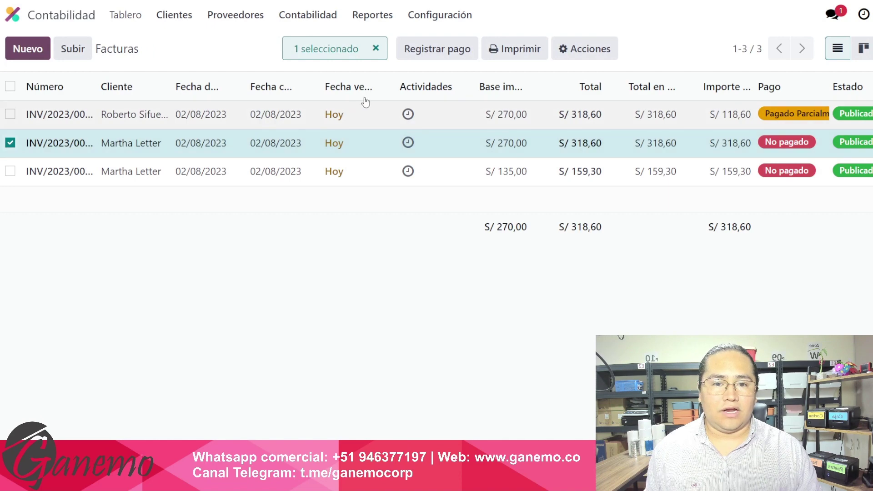
pyautogui.click(440, 58)
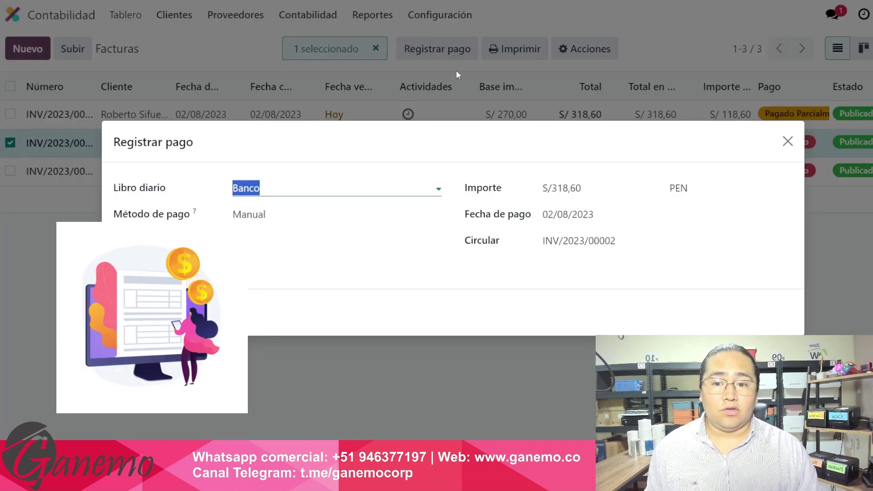
pyautogui.click(600, 189)
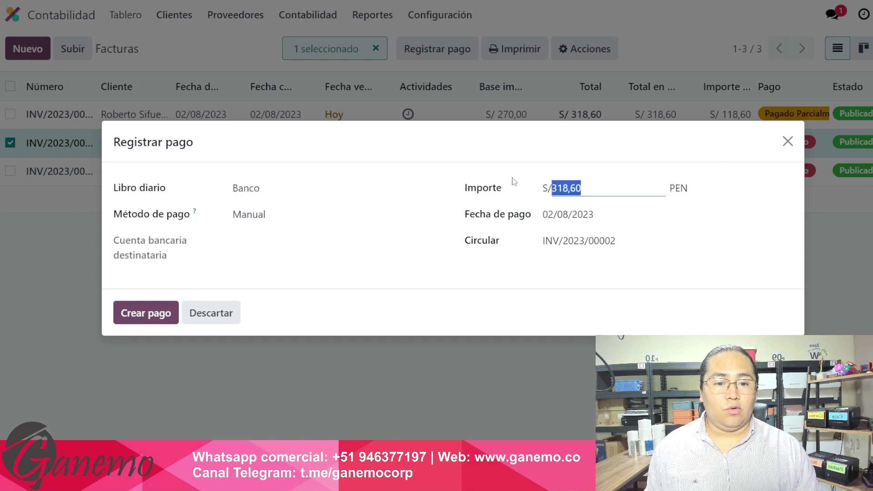
pyautogui.write('100')
pyautogui.press('Tab')
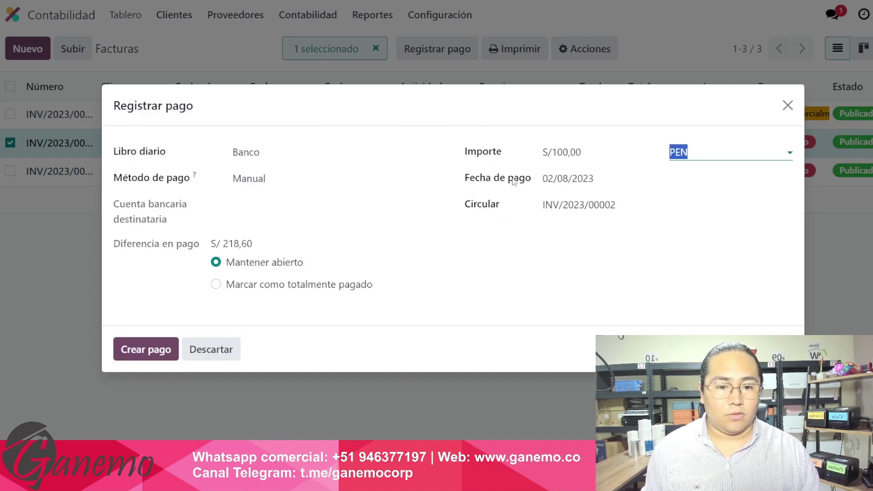
# Keep the S/ 218,60 difference open and create the S/ 100,00 payment.
pyautogui.moveTo(168, 245); pyautogui.dragTo(289, 248)
pyautogui.click(290, 248)
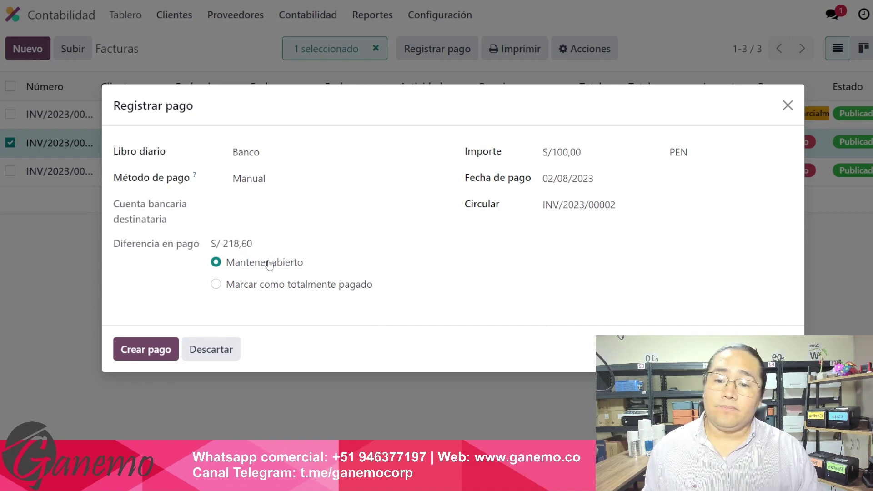
pyautogui.moveTo(227, 268); pyautogui.dragTo(303, 265)
pyautogui.click(269, 248)
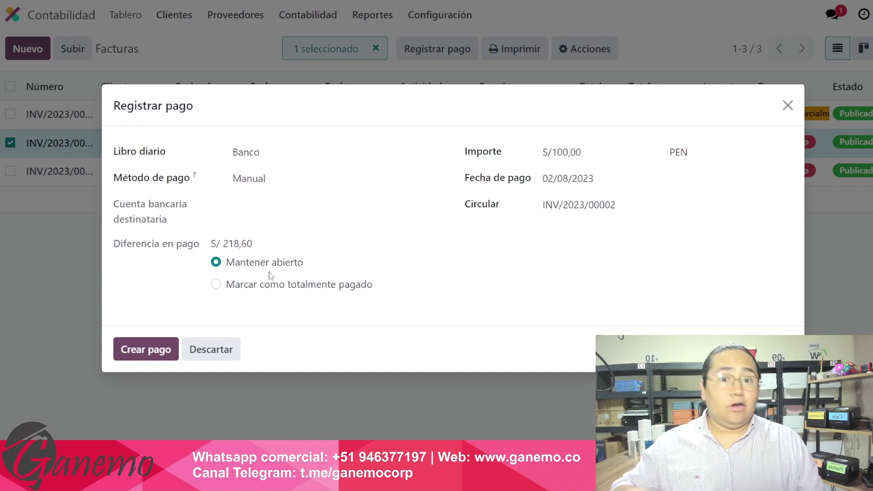
pyautogui.click(251, 289)
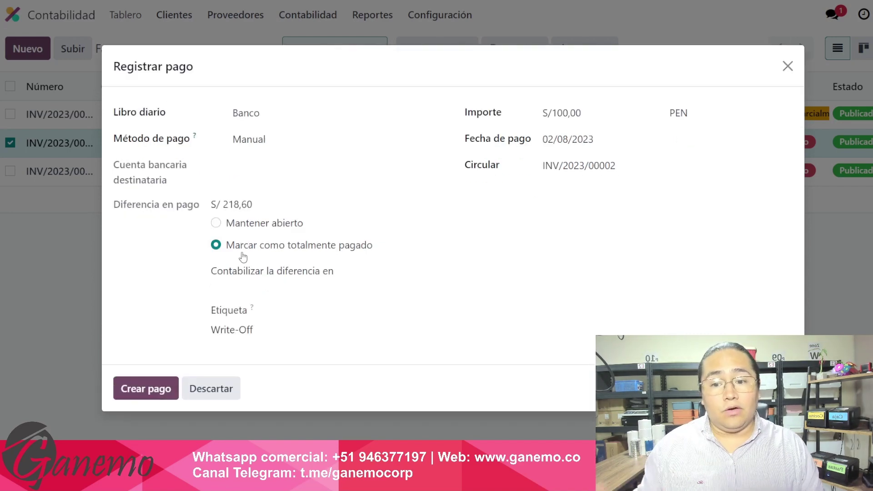
pyautogui.click(273, 289)
pyautogui.click(156, 210)
pyautogui.moveTo(211, 204); pyautogui.dragTo(273, 212)
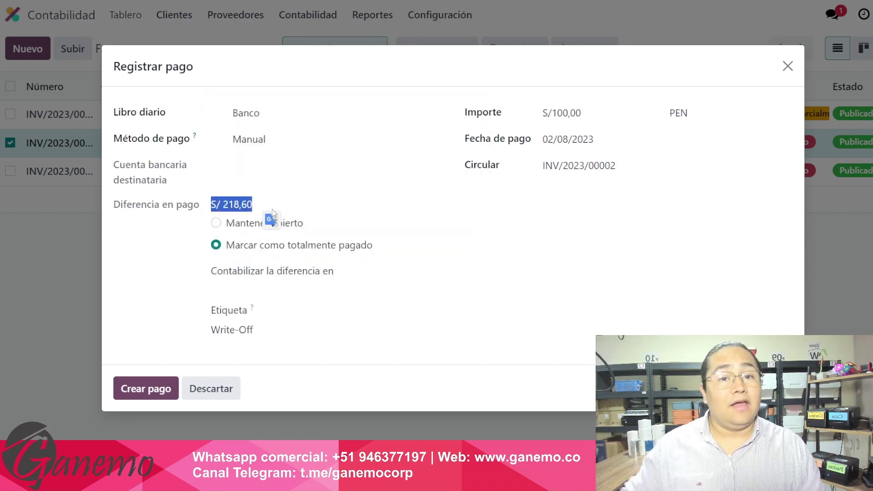
pyautogui.click(263, 200)
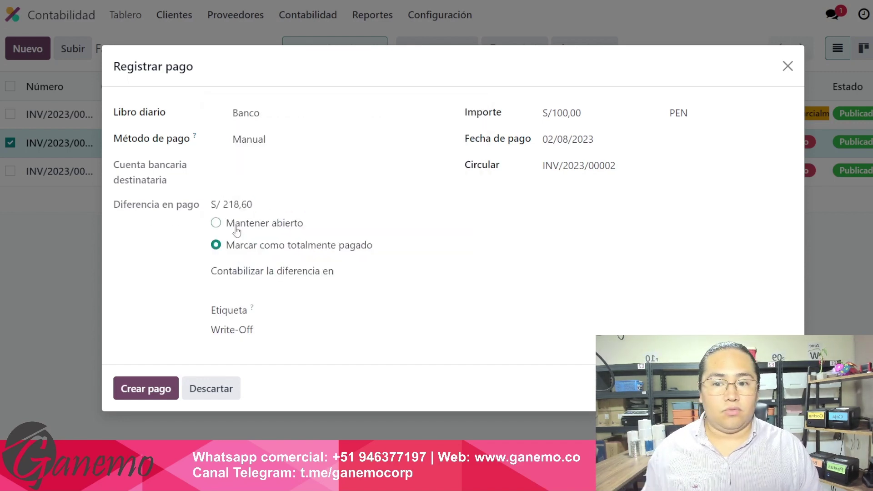
pyautogui.click(216, 223)
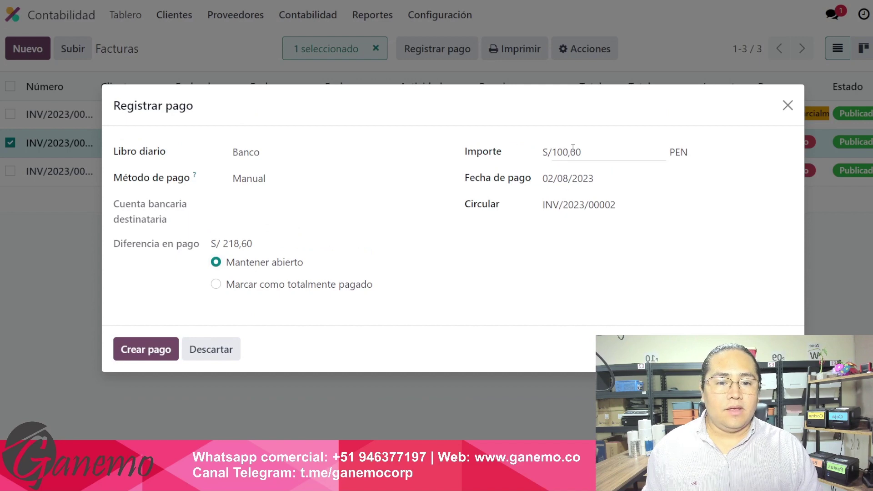
pyautogui.click(152, 351)
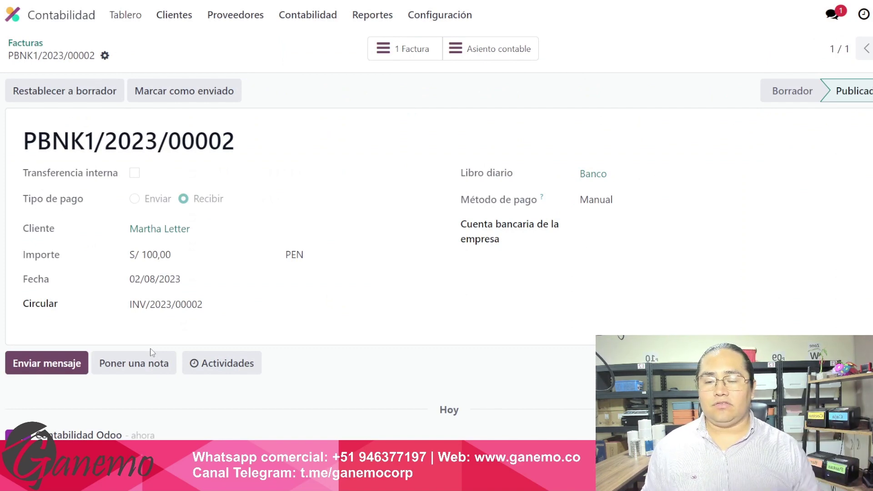
# Back in the invoice list, confirm INV/2023/00002 owes S/ 218,60 and widen the Número column.
pyautogui.click(35, 45)
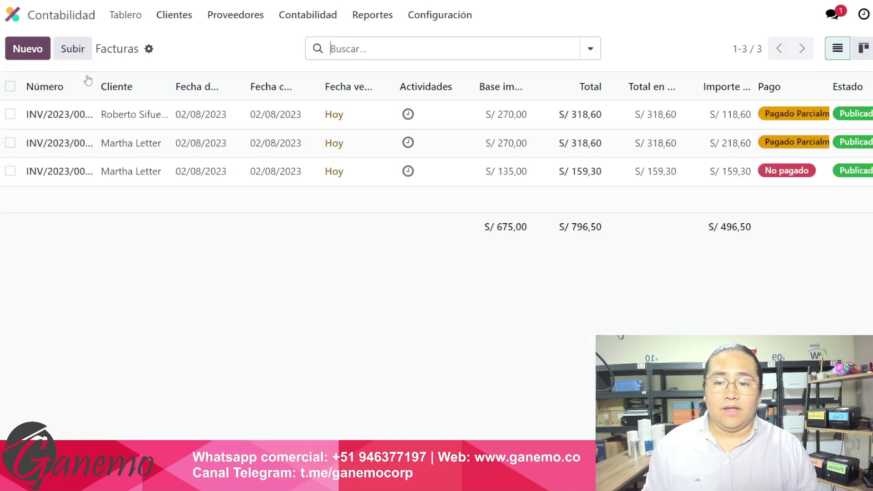
pyautogui.click(156, 114)
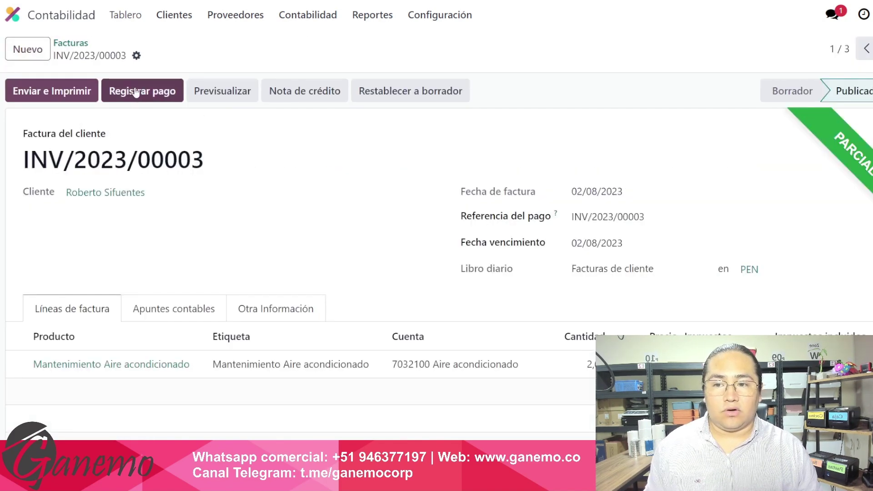
pyautogui.click(73, 44)
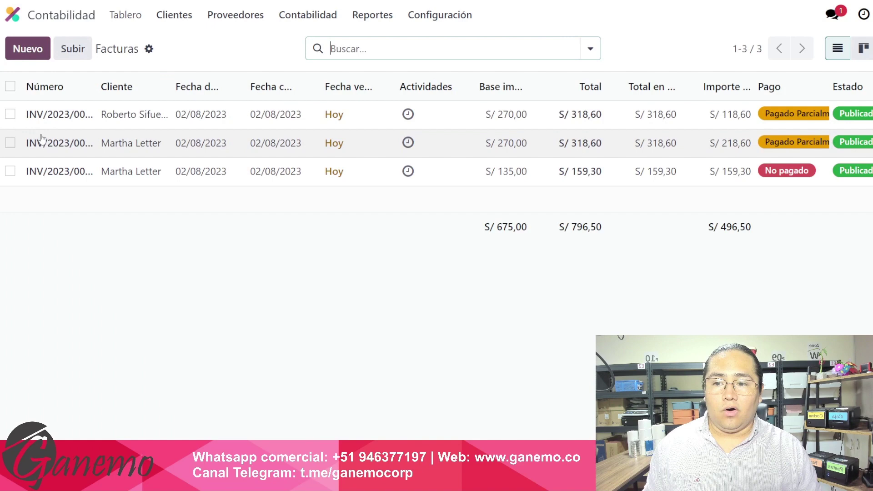
pyautogui.click(10, 143)
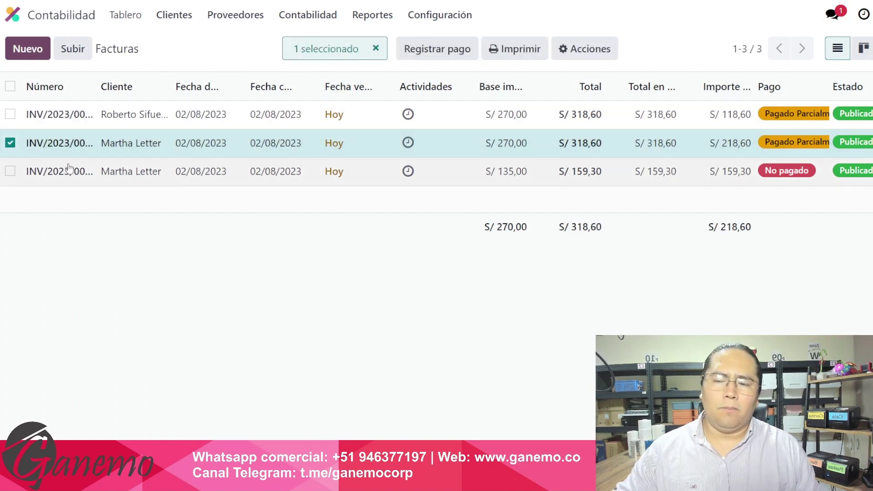
pyautogui.click(11, 144)
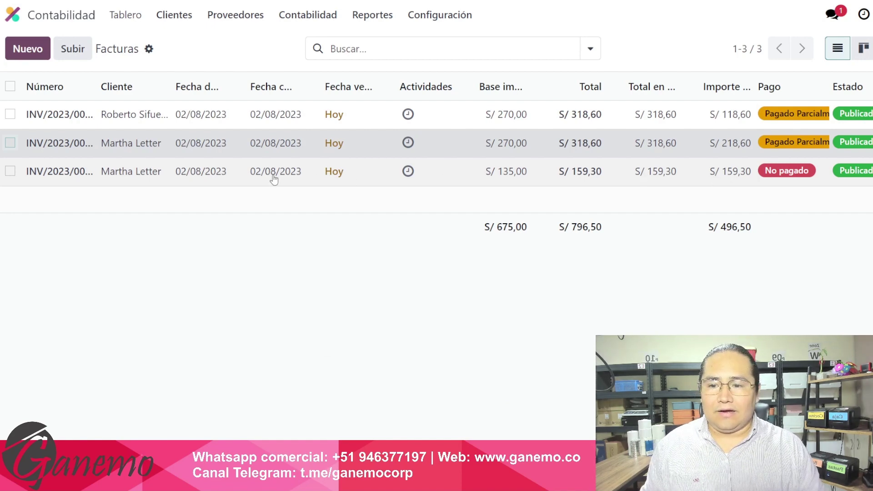
pyautogui.moveTo(95, 83); pyautogui.dragTo(113, 107)
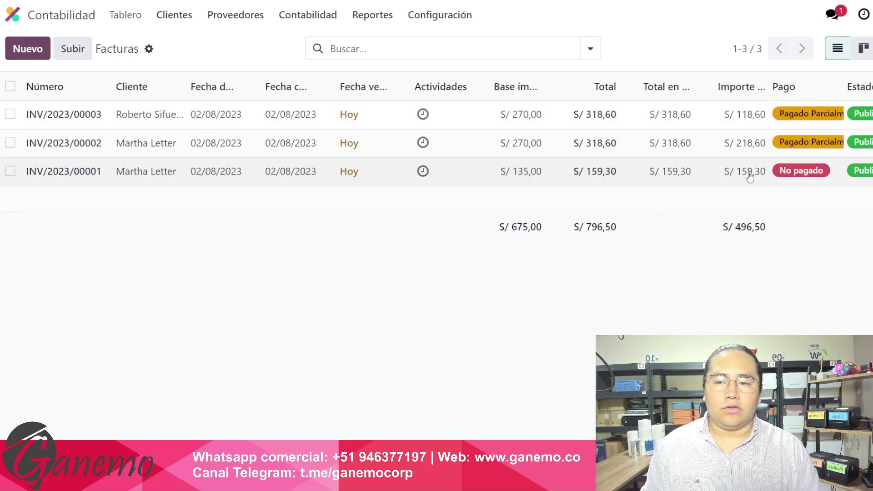
# From the dashboard's Banco card, add and save a transaction labelled 0001 for S/ 59,30.
pyautogui.click(132, 17)
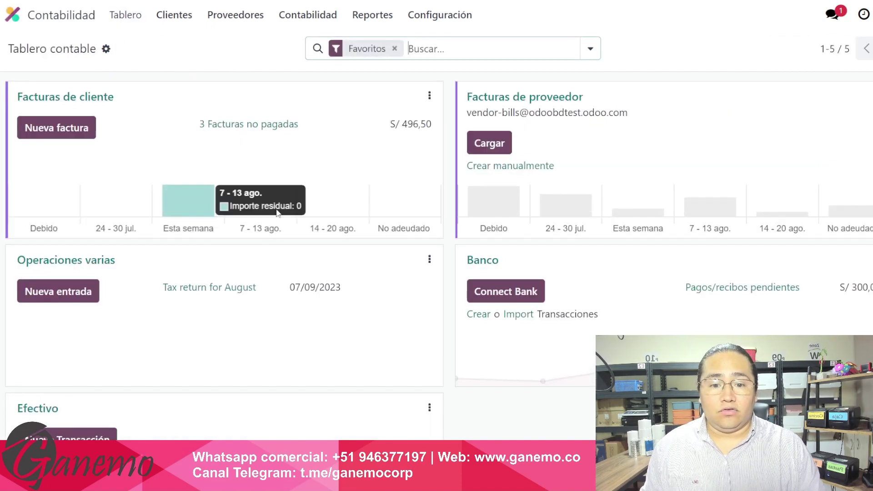
pyautogui.scroll(-2, 284, 221)
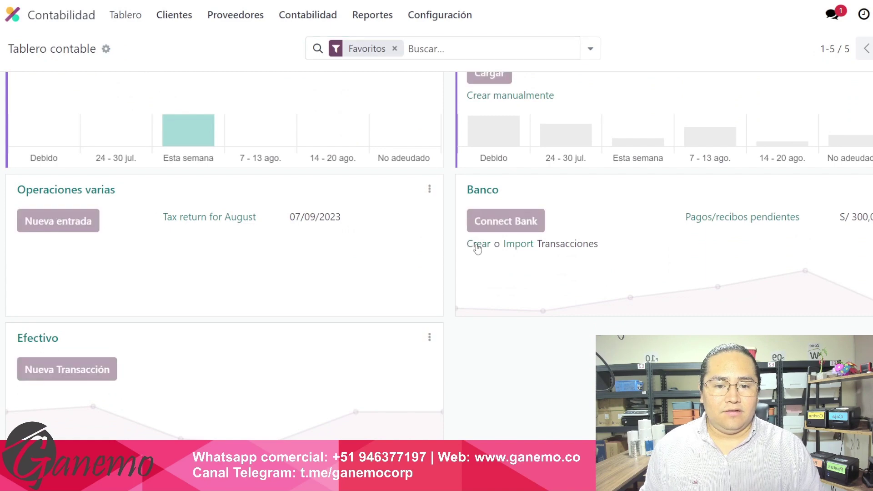
pyautogui.click(473, 245)
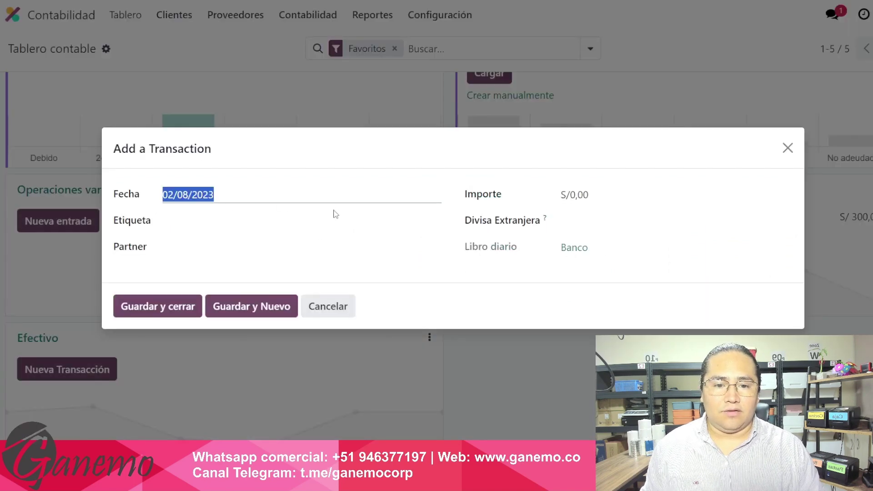
pyautogui.press('Tab')
pyautogui.press('Tab')
pyautogui.click(325, 225)
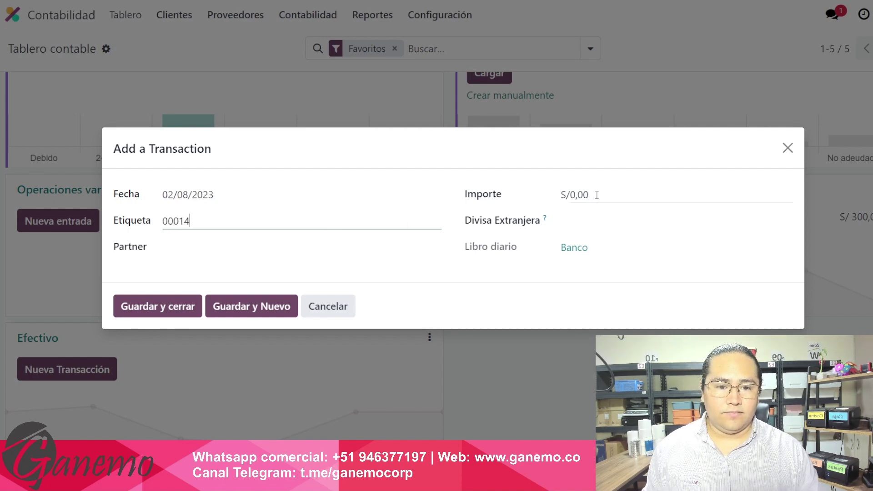
pyautogui.write('00014')
pyautogui.press('BackSpace')
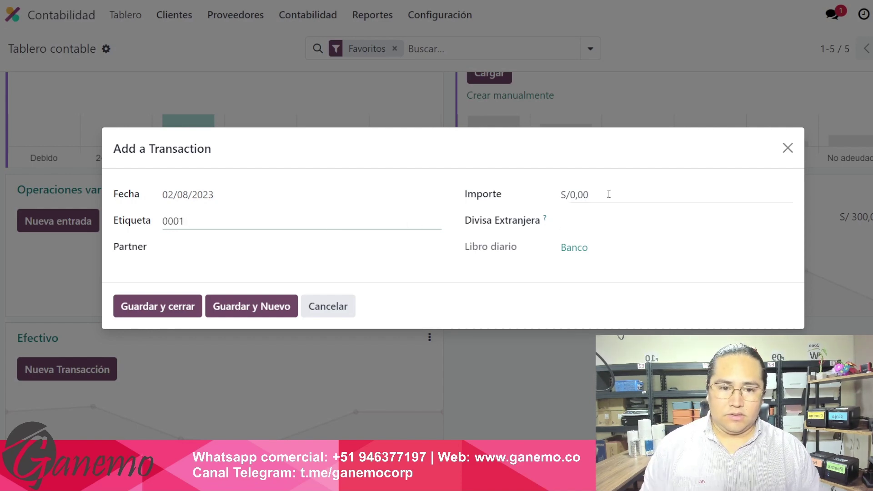
pyautogui.click(608, 194)
pyautogui.write('59')
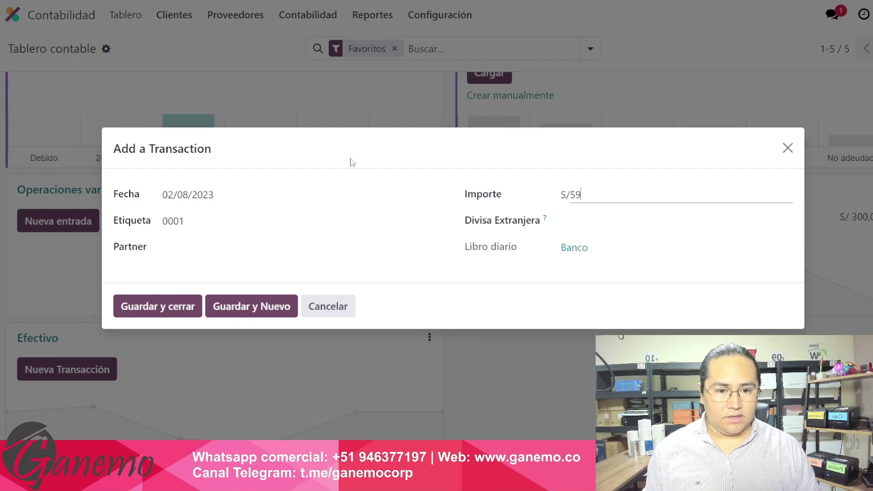
pyautogui.write(',3')
pyautogui.press('Tab')
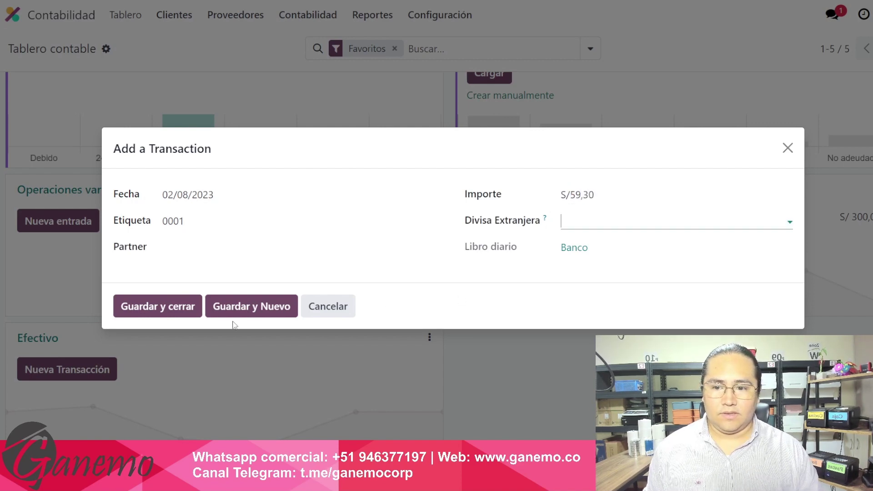
pyautogui.click(156, 308)
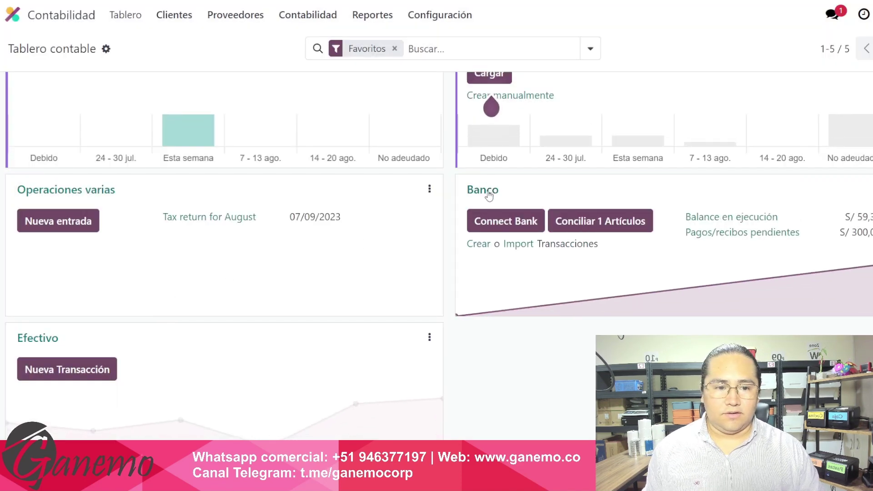
# Open the Banco journal's bank reconciliation from its dashboard card.
pyautogui.click(489, 194)
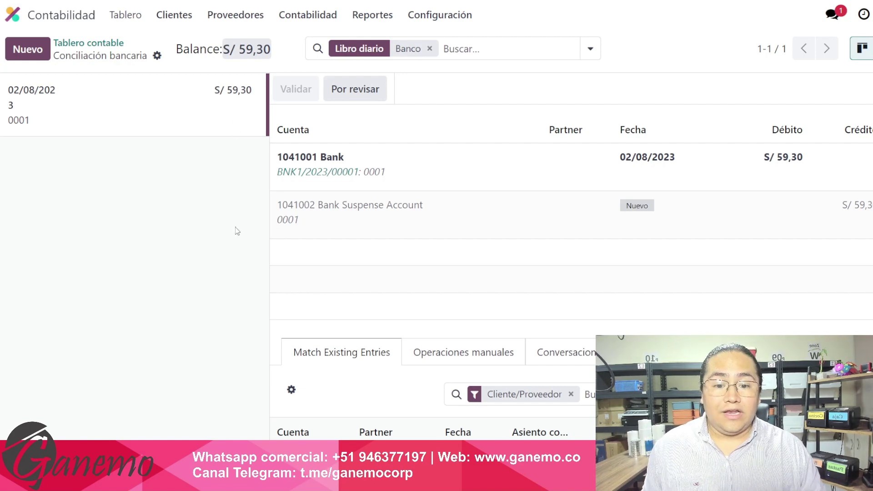
# Search '00001' among existing entries and add INV/2023/00001 as the match for the S/ 59,30 bank line.
pyautogui.scroll(-3, 393, 273)
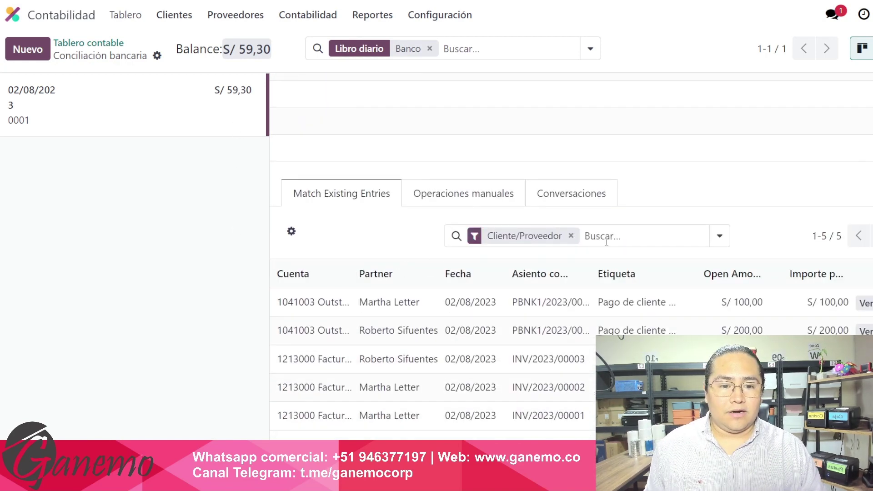
pyautogui.click(606, 242)
pyautogui.write('00001')
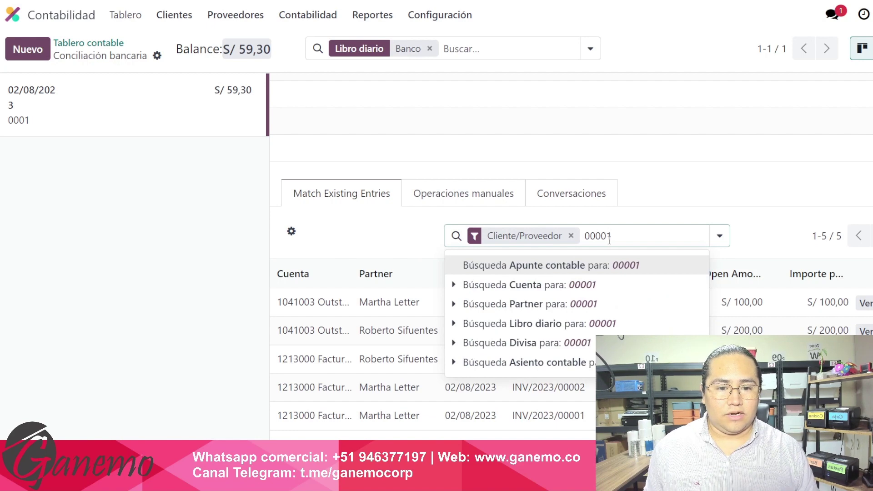
pyautogui.click(566, 260)
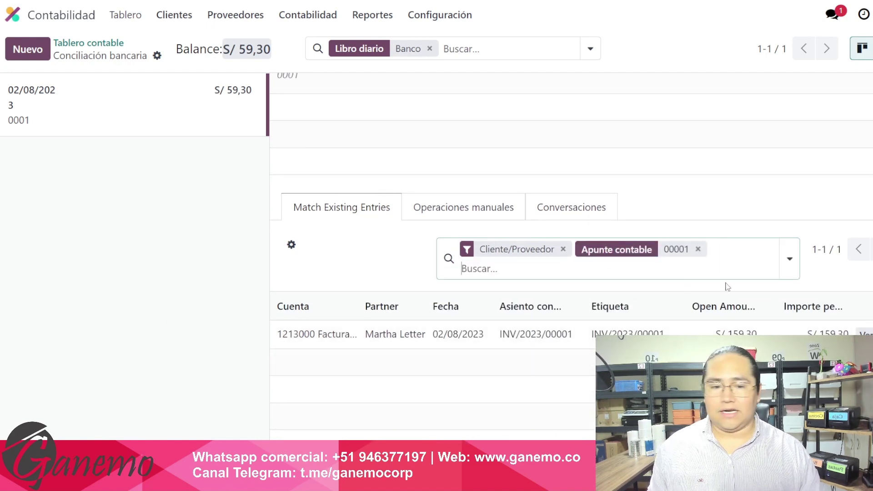
pyautogui.click(503, 335)
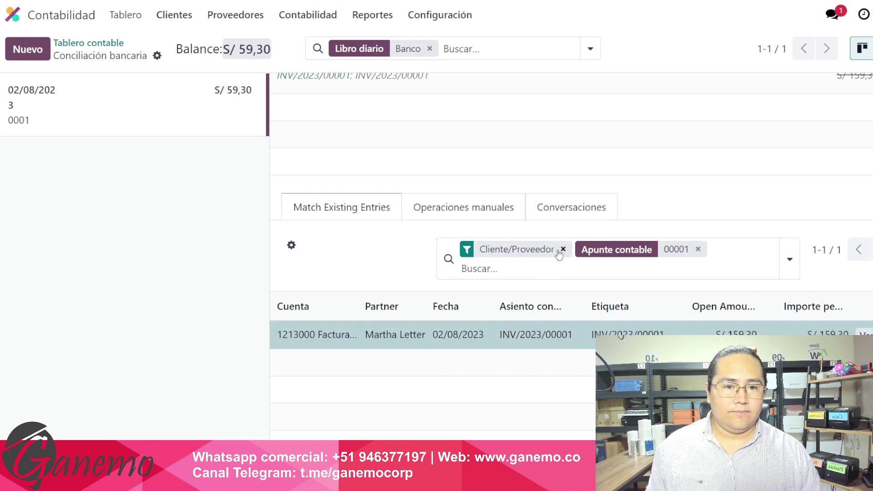
# Validate the reconciliation and open the customer invoice list to confirm INV/2023/00001 is partially paid.
pyautogui.scroll(3, 560, 254)
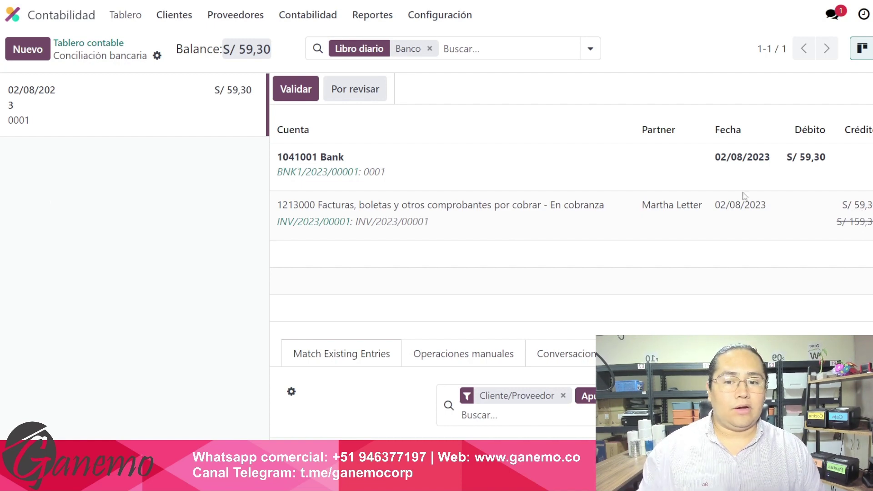
pyautogui.click(317, 99)
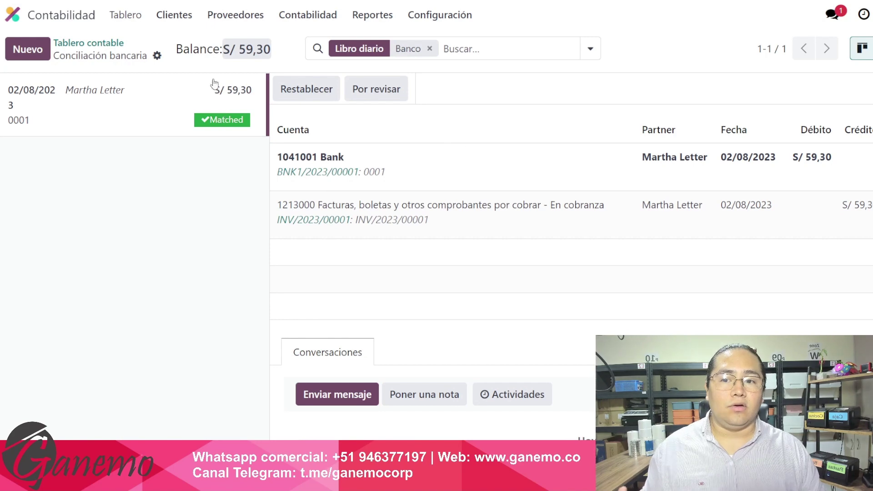
pyautogui.click(174, 15)
pyautogui.click(184, 42)
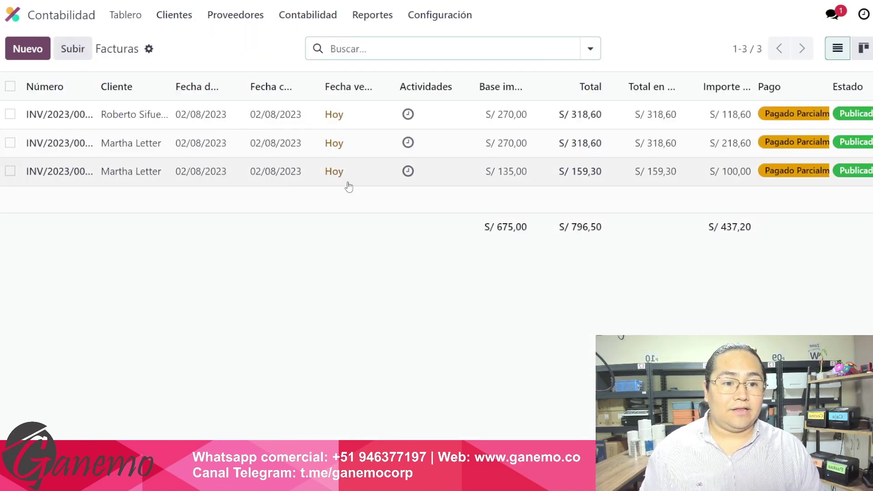